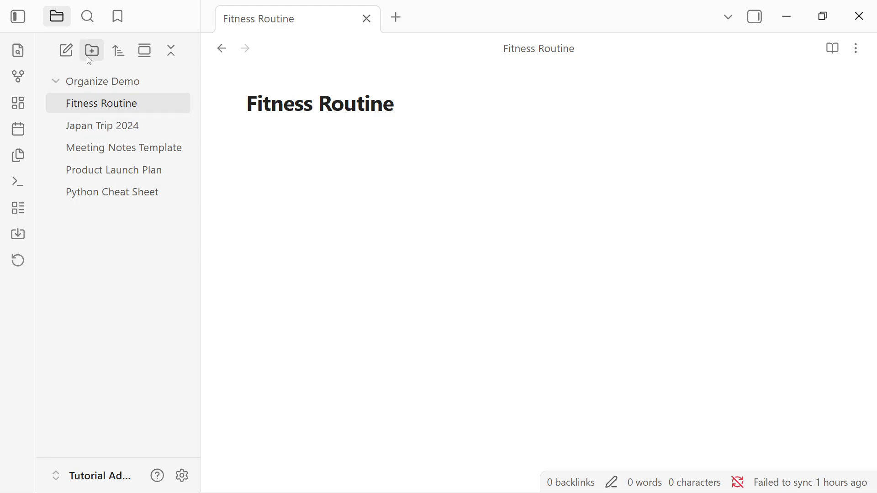
# Create a folder named Projects inside the Organize Demo folder.
pyautogui.click(89, 82)
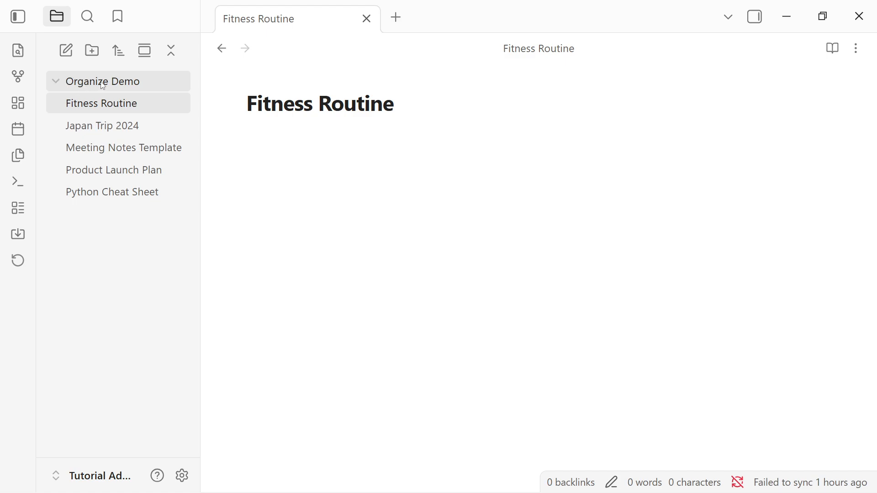
pyautogui.rightClick(146, 86)
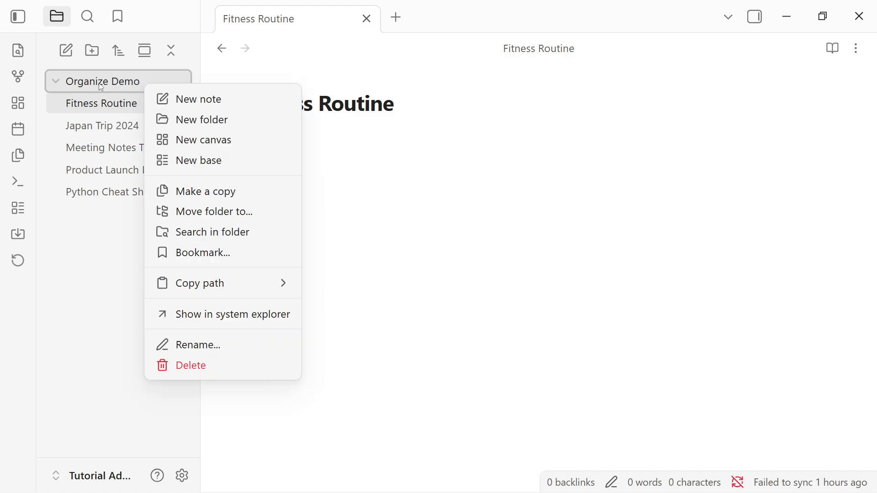
pyautogui.click(200, 123)
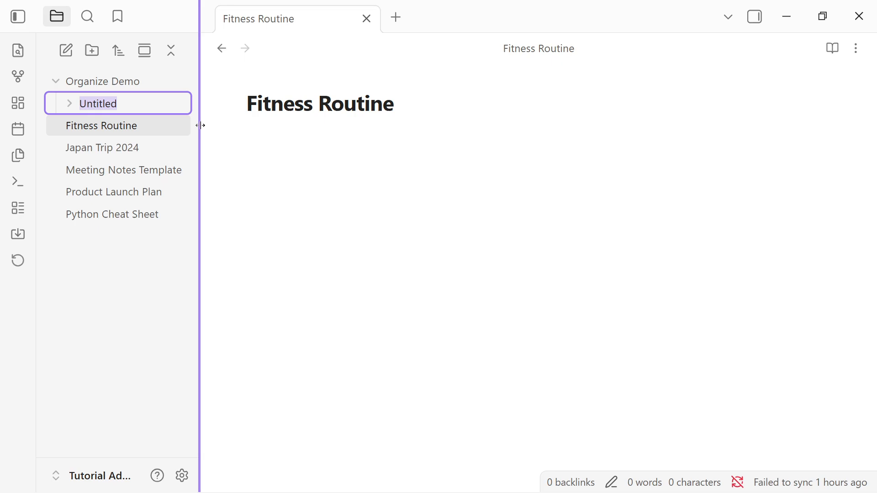
pyautogui.write('Pro')
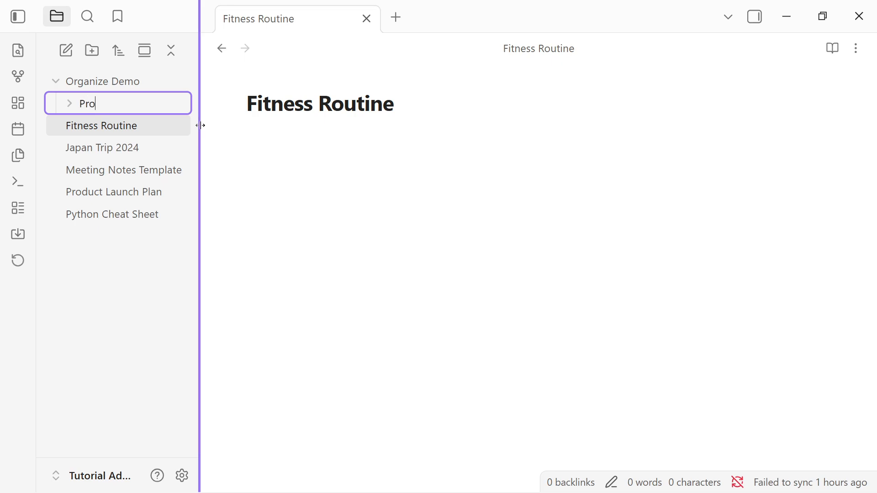
pyautogui.write('jects')
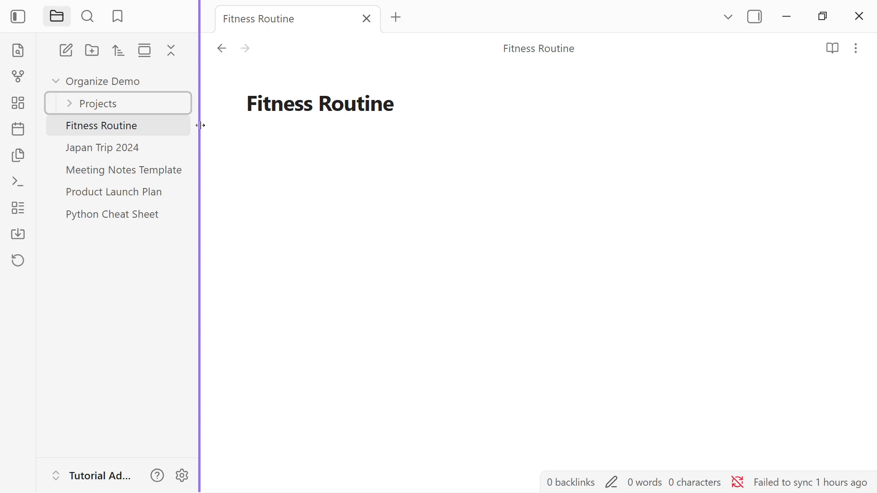
# Create a folder named Areas inside the Organize Demo folder.
pyautogui.rightClick(147, 81)
pyautogui.click(187, 120)
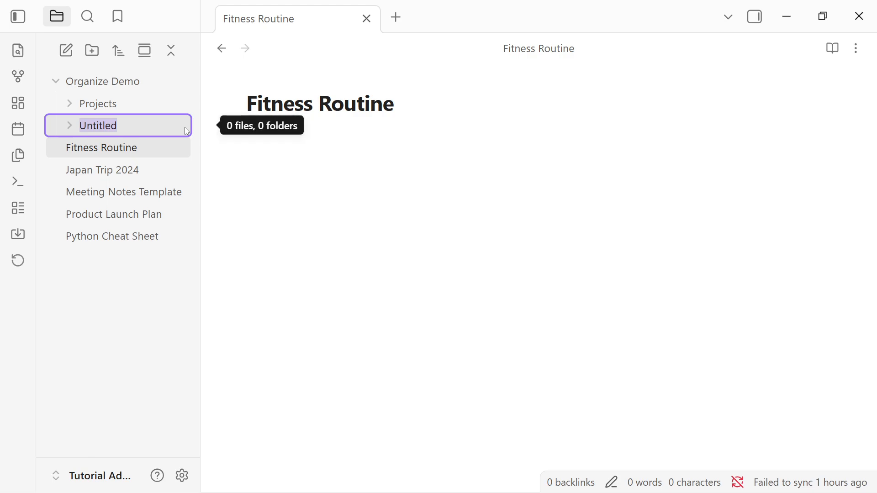
pyautogui.write('A')
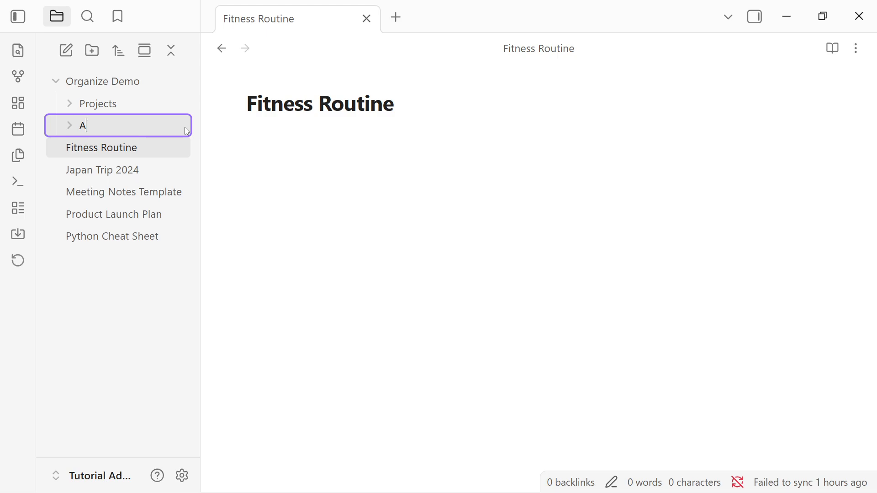
pyautogui.write('reas')
pyautogui.press('Return')
pyautogui.rightClick(187, 131)
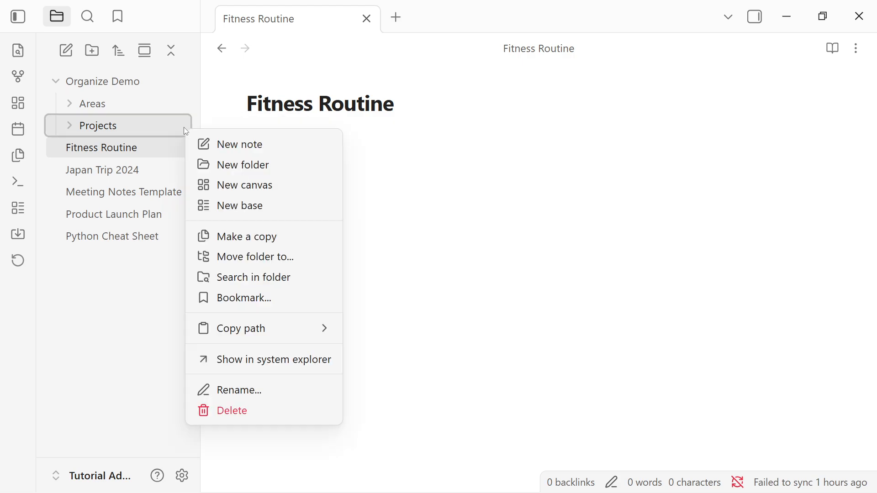
pyautogui.click(219, 165)
pyautogui.write('R')
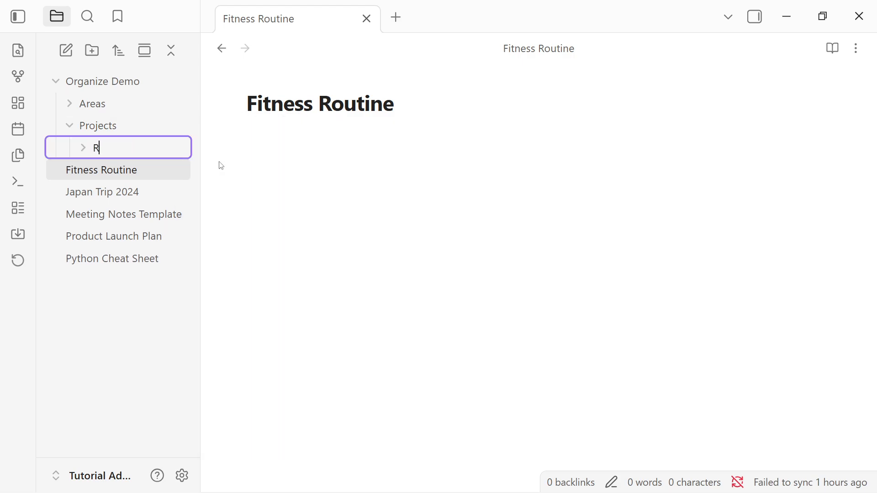
pyautogui.write('esources')
pyautogui.press('Return')
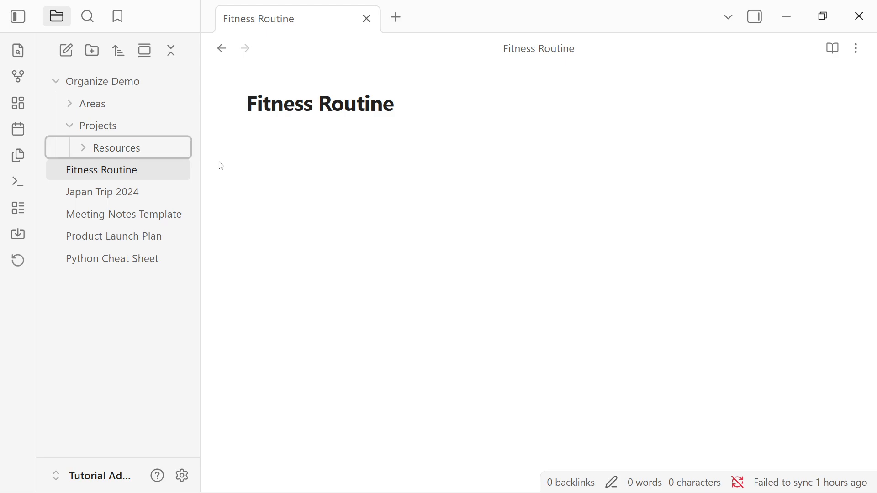
pyautogui.click(76, 126)
pyautogui.click(76, 126)
pyautogui.rightClick(97, 148)
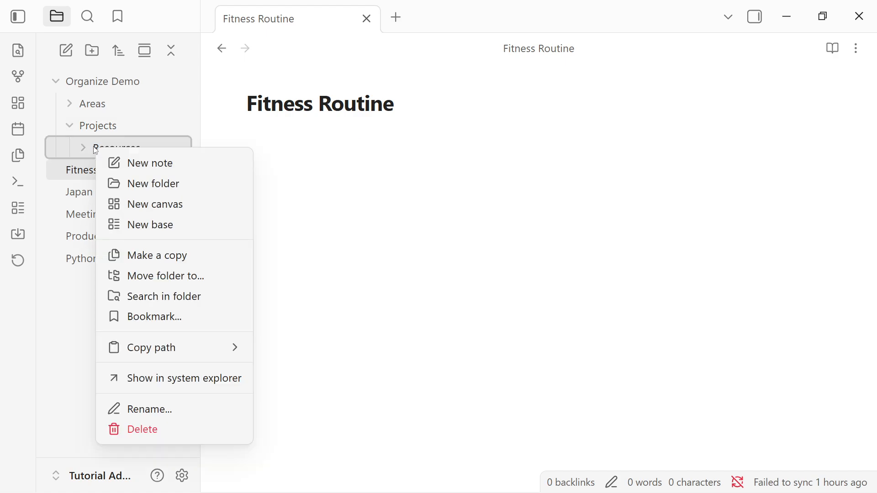
pyautogui.click(153, 430)
pyautogui.click(74, 126)
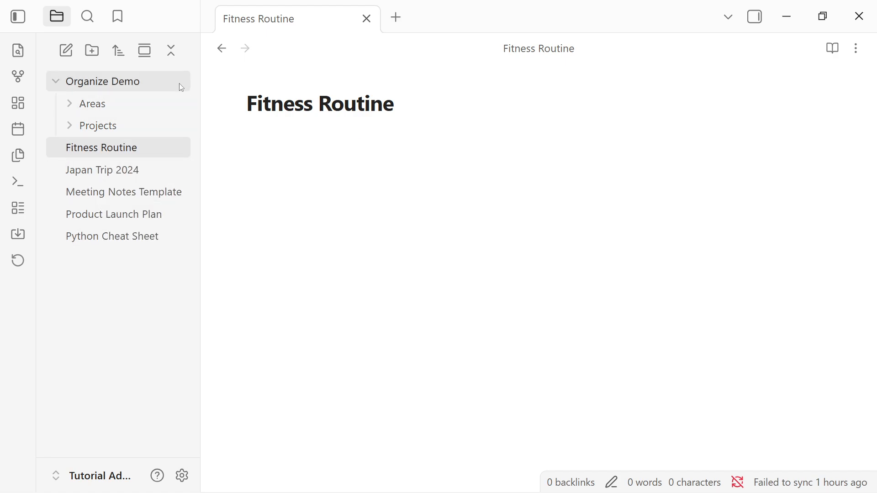
# Create a folder named Resources directly inside the Organize Demo folder.
pyautogui.rightClick(181, 82)
pyautogui.click(213, 128)
pyautogui.write('Re')
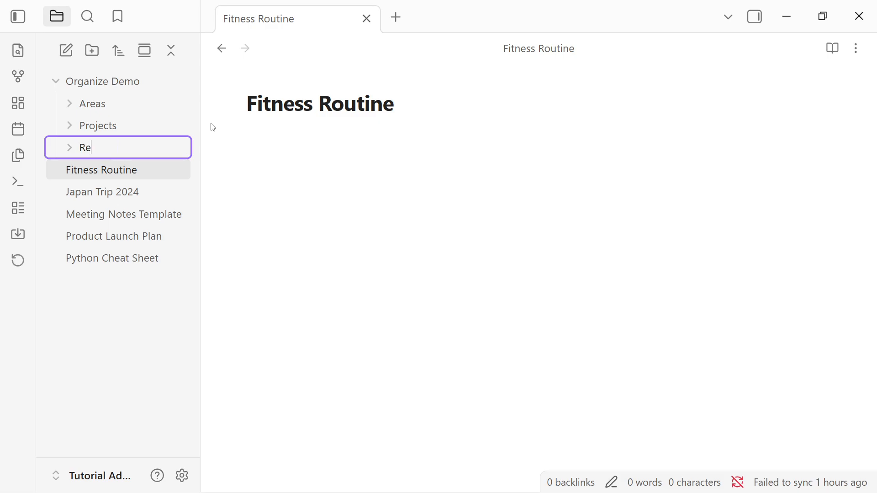
pyautogui.write('sources')
pyautogui.press('Return')
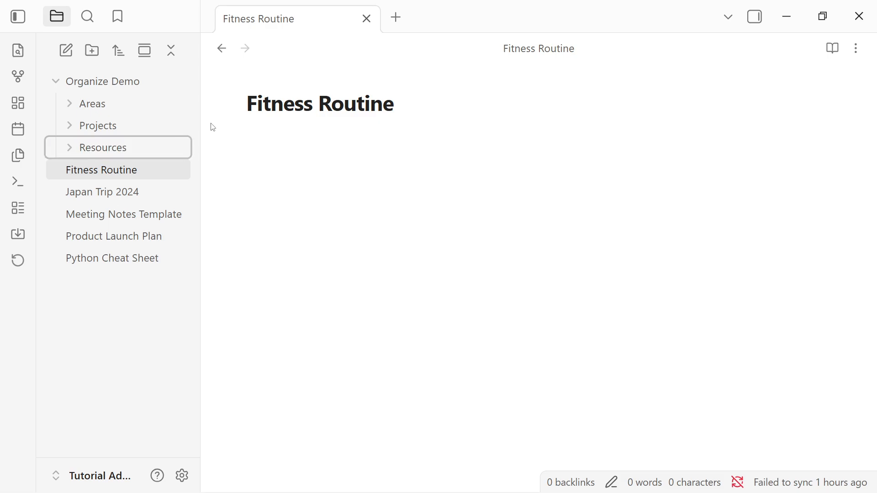
# Create a folder named Archives inside the Organize Demo folder.
pyautogui.rightClick(173, 85)
pyautogui.click(196, 123)
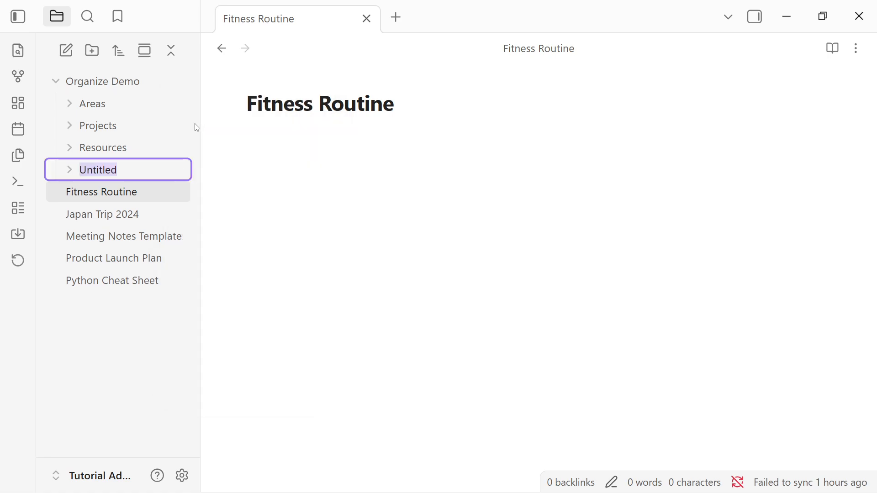
pyautogui.write('Archives')
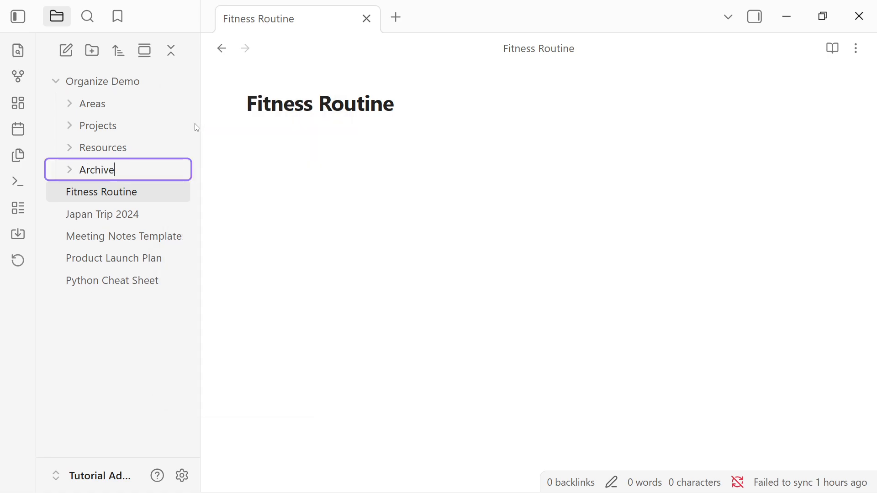
pyautogui.press('Return')
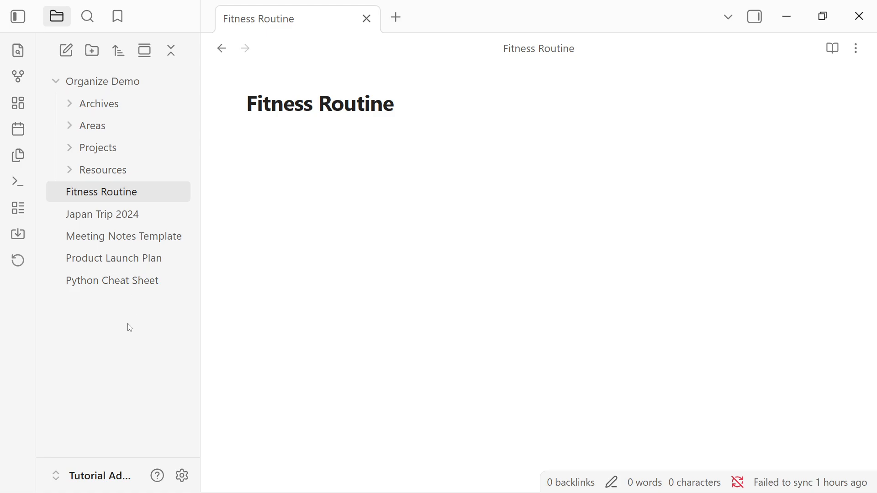
# Move the Product Launch Plan note into the Projects folder and the Fitness Routine note into the Areas folder.
pyautogui.click(129, 257)
pyautogui.moveTo(129, 258); pyautogui.dragTo(117, 149)
pyautogui.click(102, 152)
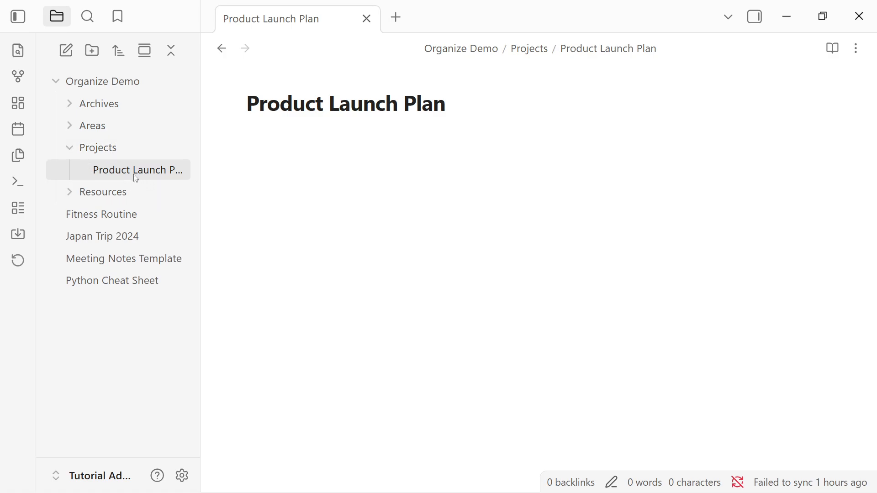
pyautogui.click(114, 216)
pyautogui.moveTo(129, 219); pyautogui.dragTo(125, 133)
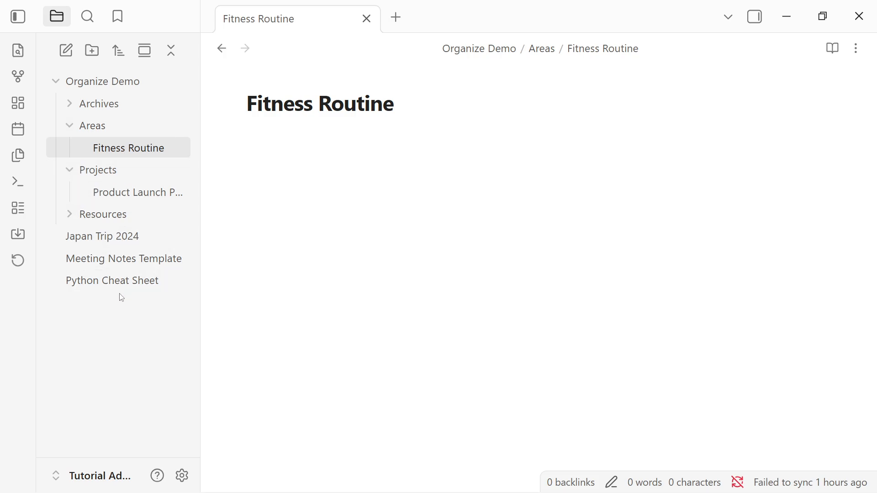
# Create a new note titled Best Productivity Boost.
pyautogui.click(69, 54)
pyautogui.write('Best P')
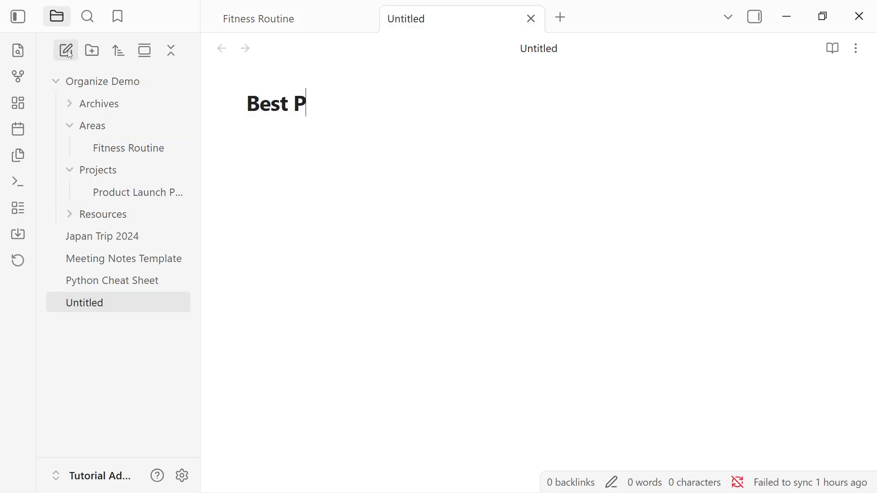
pyautogui.write('roductivit')
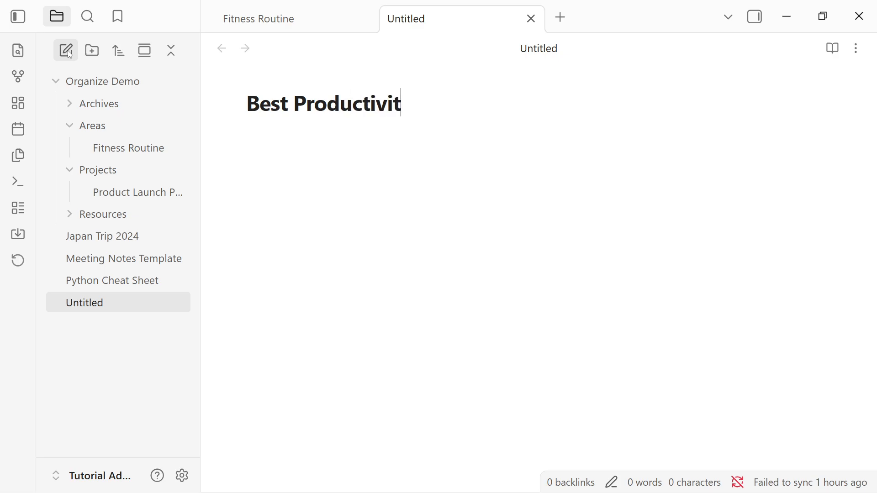
pyautogui.write('y Boost')
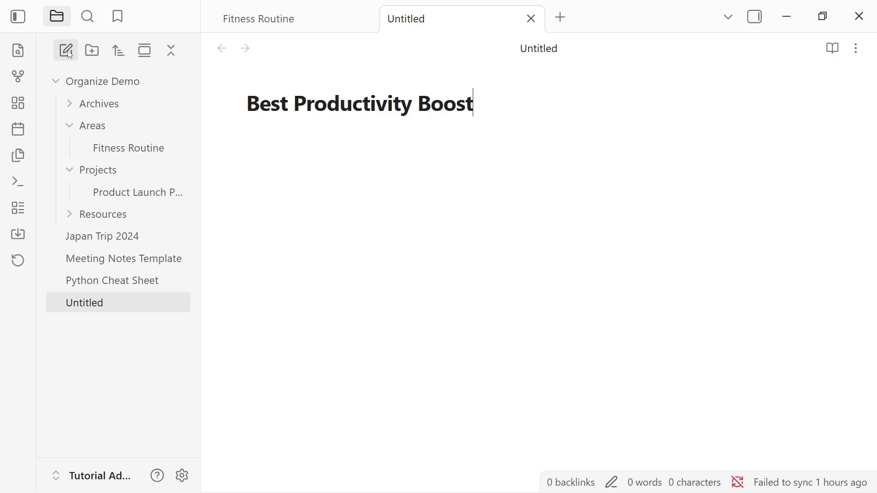
pyautogui.press('Return')
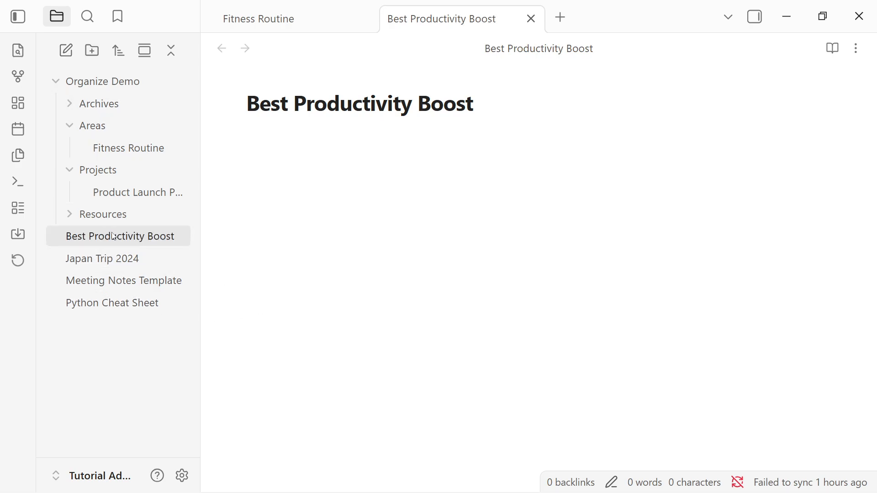
# Move the Best Productivity Boost note into Resources and the Japan Trip 2024 note into Archives, and expand the Resources folder.
pyautogui.moveTo(109, 231); pyautogui.dragTo(120, 104)
pyautogui.click(129, 241)
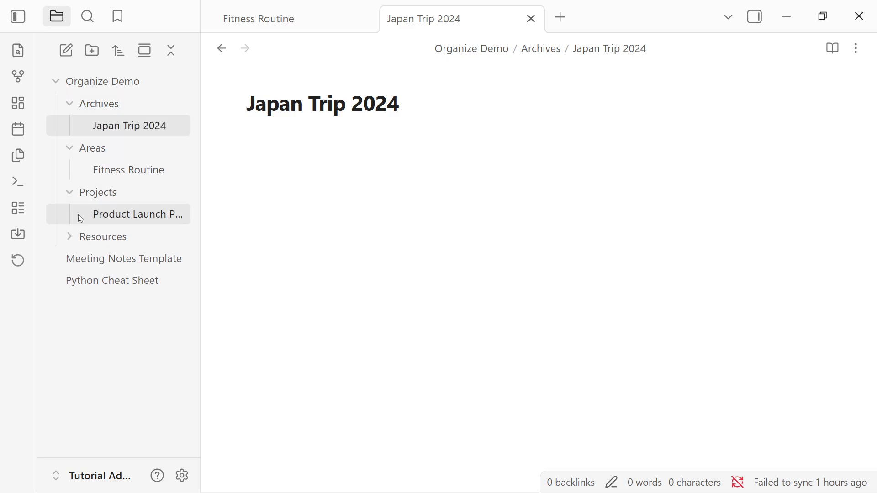
pyautogui.click(78, 244)
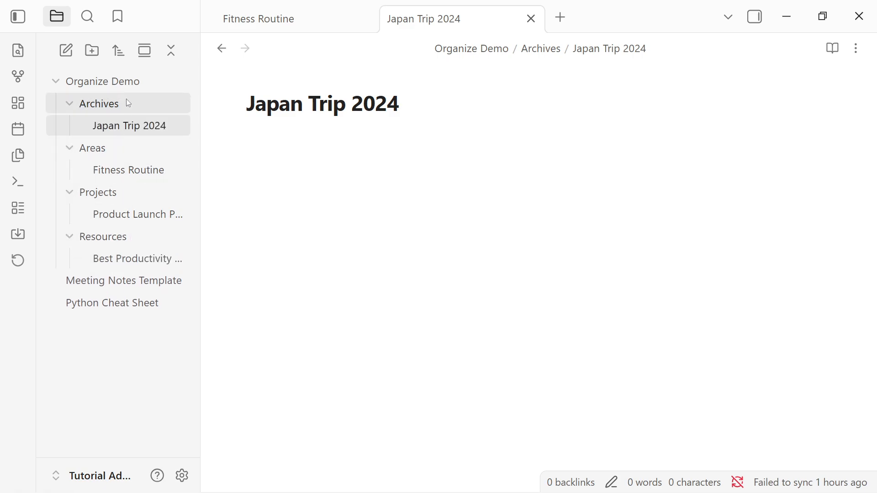
# Create a subfolder named App Design inside the Projects folder.
pyautogui.click(138, 199)
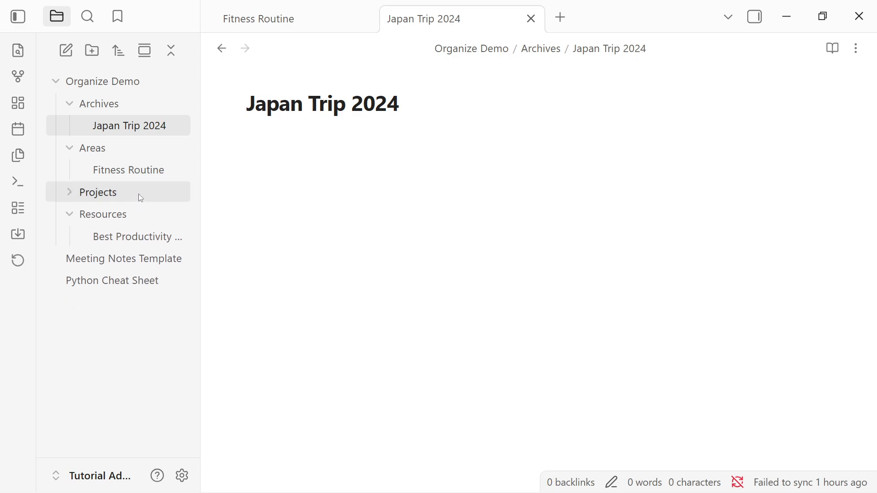
pyautogui.click(141, 200)
pyautogui.rightClick(143, 201)
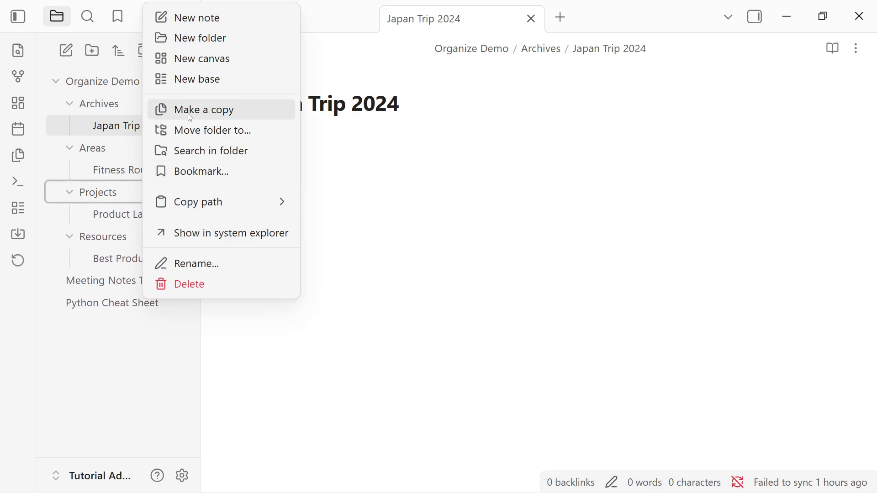
pyautogui.click(192, 37)
pyautogui.moveTo(134, 214); pyautogui.dragTo(97, 219)
pyautogui.doubleClick(123, 213)
pyautogui.write('Ap')
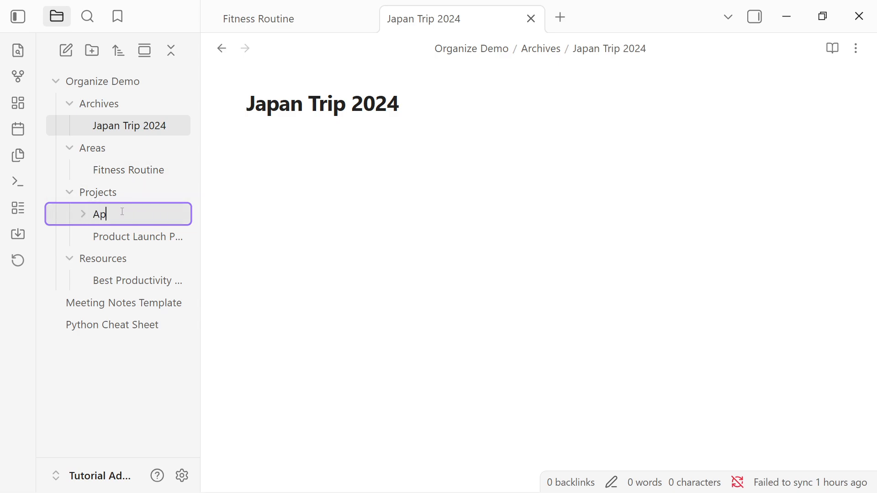
pyautogui.write('p Design')
pyautogui.press('Return')
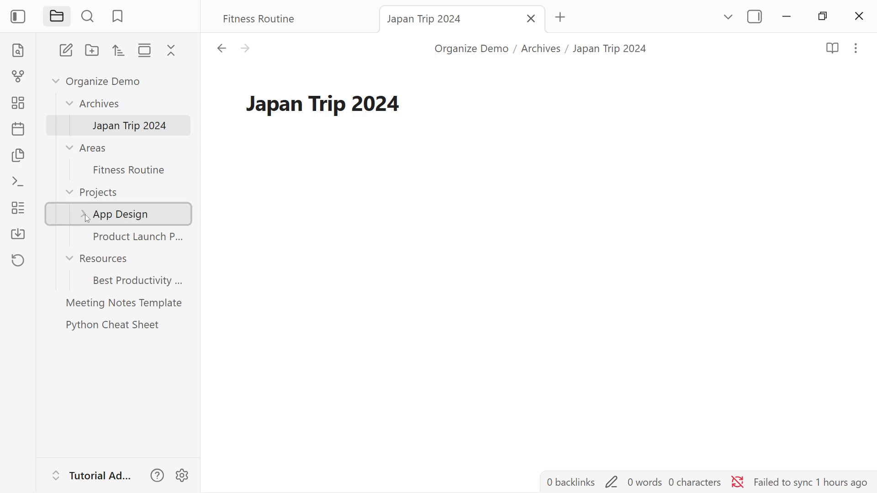
pyautogui.rightClick(157, 216)
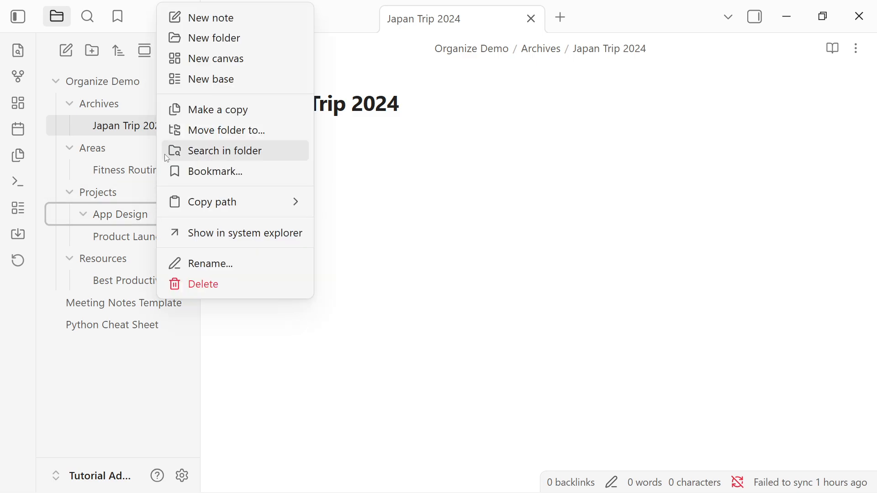
pyautogui.click(226, 36)
pyautogui.write('Hea')
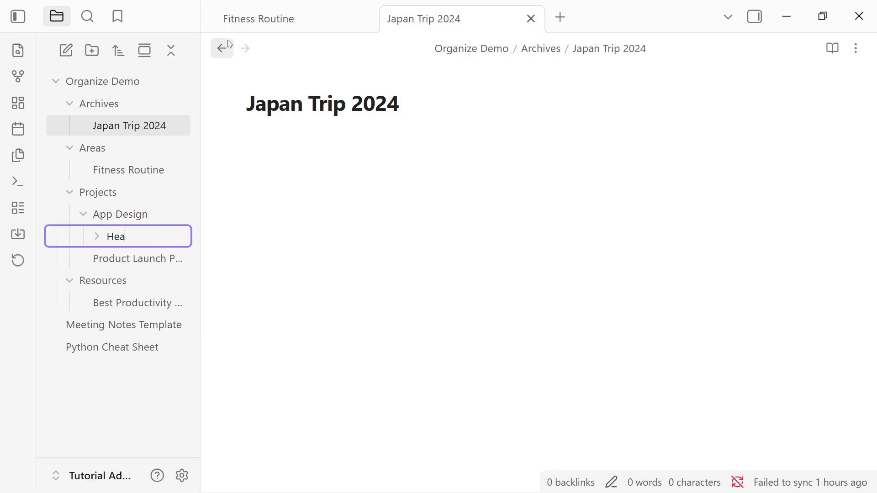
pyautogui.press('BackSpace')
pyautogui.press('BackSpace')
pyautogui.press('BackSpace')
pyautogui.click(378, 366)
pyautogui.rightClick(120, 236)
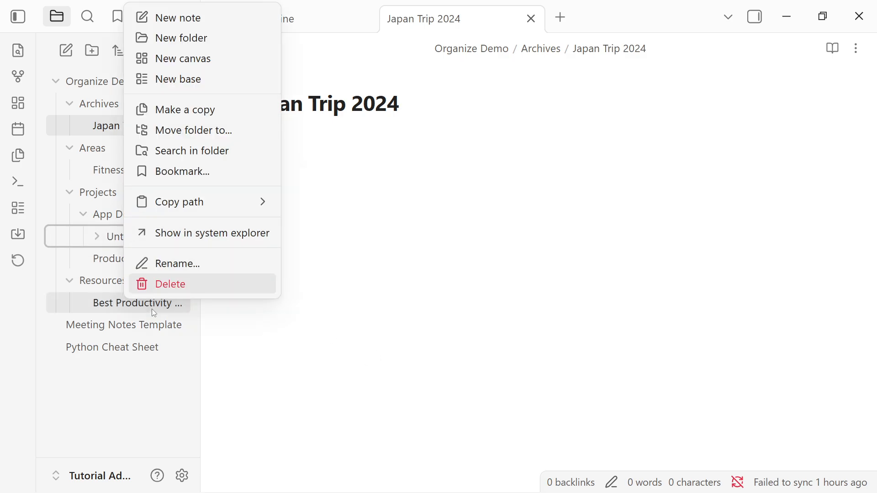
pyautogui.click(170, 285)
# Create a subfolder named Health inside the Areas folder.
pyautogui.click(114, 153)
pyautogui.click(137, 154)
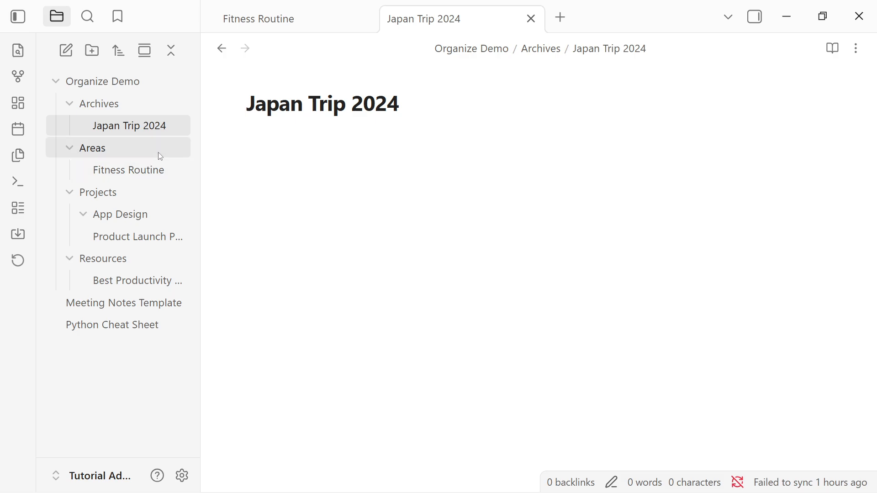
pyautogui.rightClick(160, 156)
pyautogui.click(195, 191)
pyautogui.write('Health')
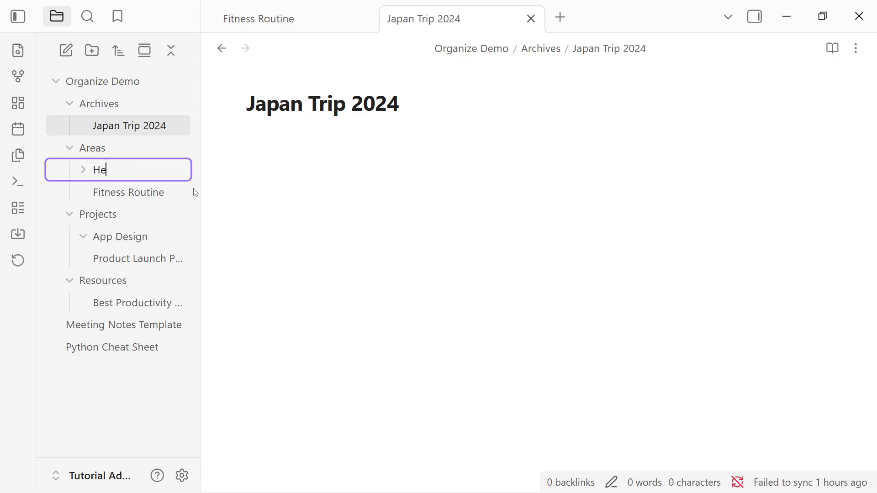
pyautogui.press('Return')
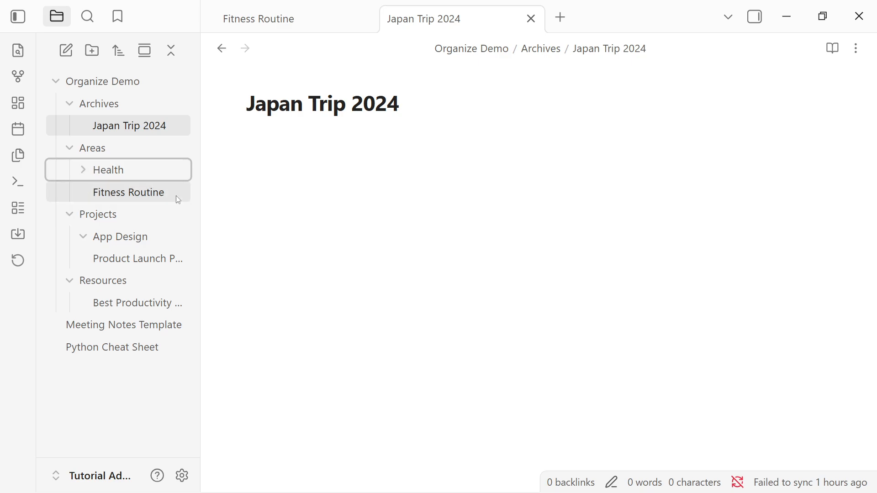
# Move the Product Launch Plan note into the App Design subfolder and the Fitness Routine note into the Health subfolder.
pyautogui.moveTo(136, 259); pyautogui.dragTo(130, 235)
pyautogui.click(136, 195)
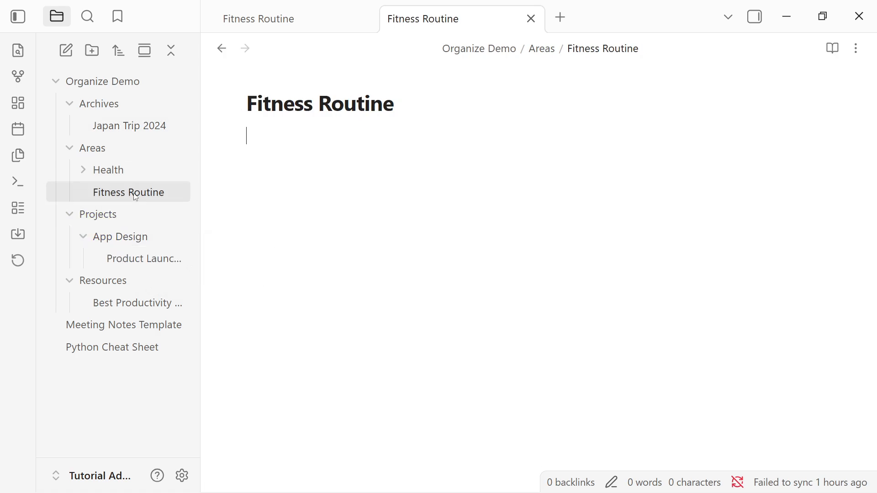
pyautogui.moveTo(139, 196); pyautogui.dragTo(129, 173)
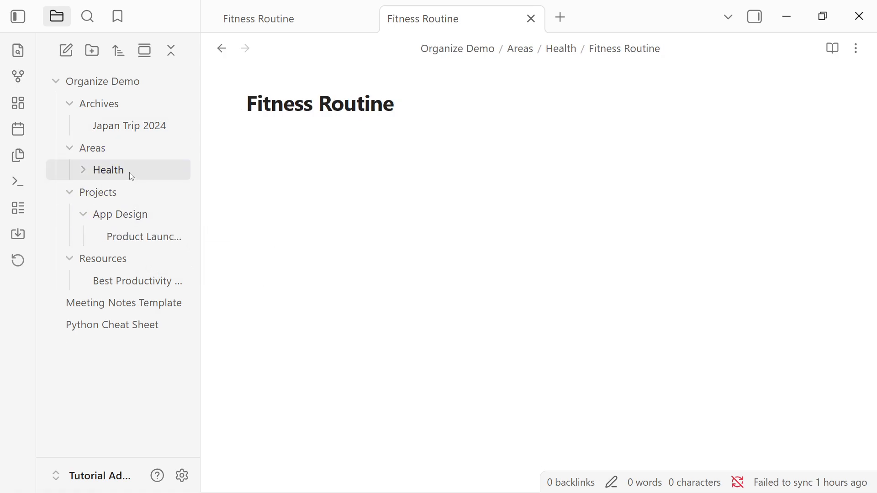
# Open Best Productivity Boost and move it, Japan Trip 2024, Fitness Routine and Product Launch Plan out of their folders to the vault root.
pyautogui.click(136, 281)
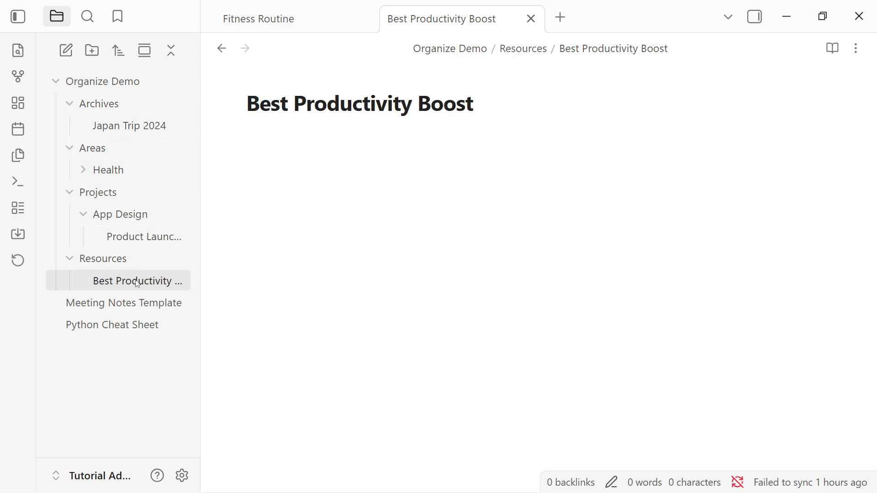
pyautogui.moveTo(137, 284)
pyautogui.mouseDown()
pyautogui.moveTo(136, 271)
pyautogui.moveTo(135, 278)
pyautogui.mouseUp()
pyautogui.moveTo(143, 123); pyautogui.dragTo(132, 341)
pyautogui.click(123, 151)
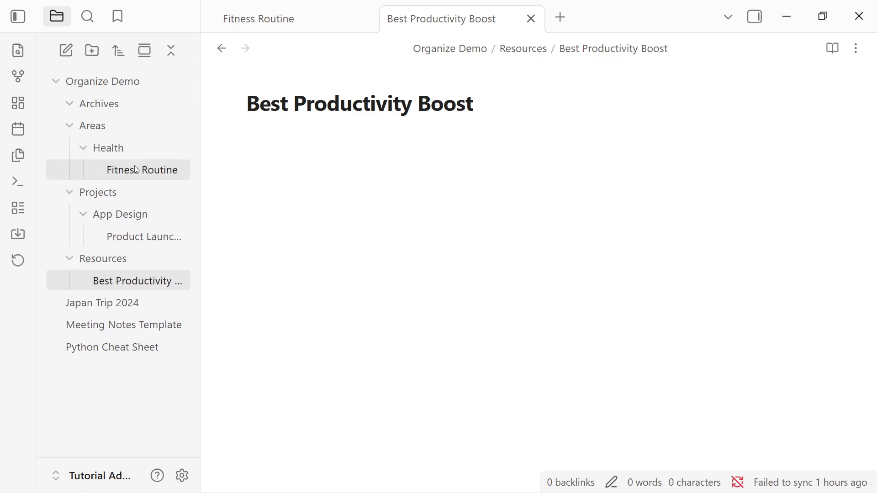
pyautogui.moveTo(136, 170)
pyautogui.mouseDown()
pyautogui.moveTo(118, 274)
pyautogui.moveTo(119, 358)
pyautogui.mouseUp()
pyautogui.moveTo(148, 212); pyautogui.dragTo(119, 327)
pyautogui.moveTo(137, 215); pyautogui.dragTo(117, 302)
pyautogui.click(92, 218)
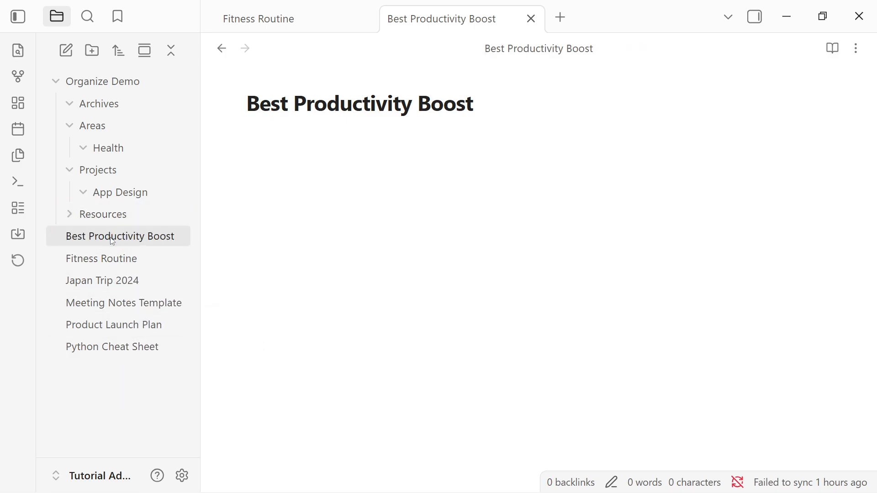
# Delete the Projects, Areas, Archives and Resources folders from Organize Demo.
pyautogui.click(125, 198)
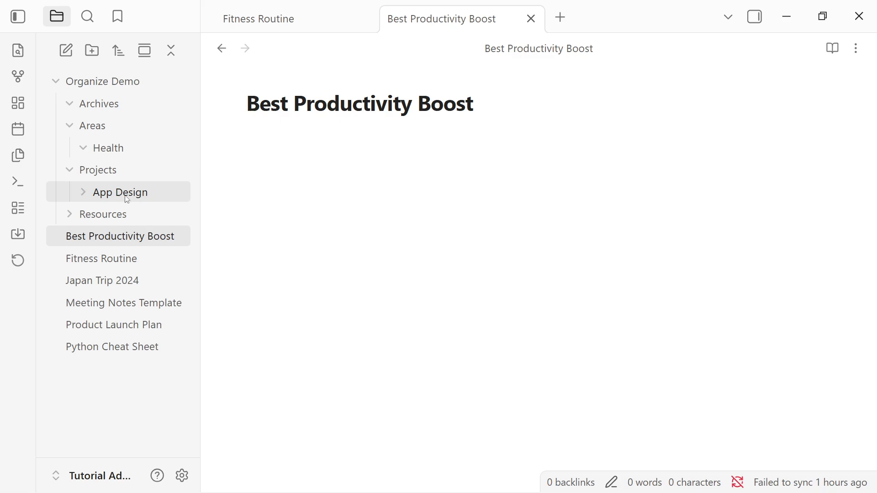
pyautogui.rightClick(109, 177)
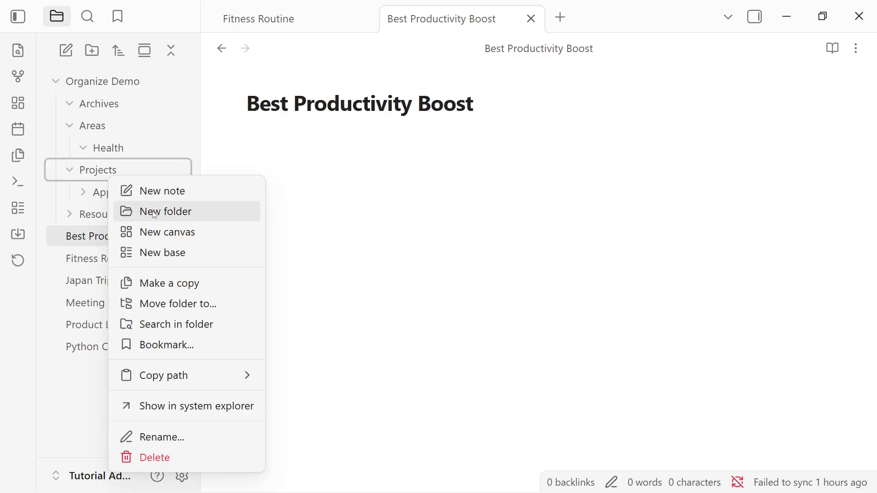
pyautogui.click(170, 458)
pyautogui.rightClick(119, 130)
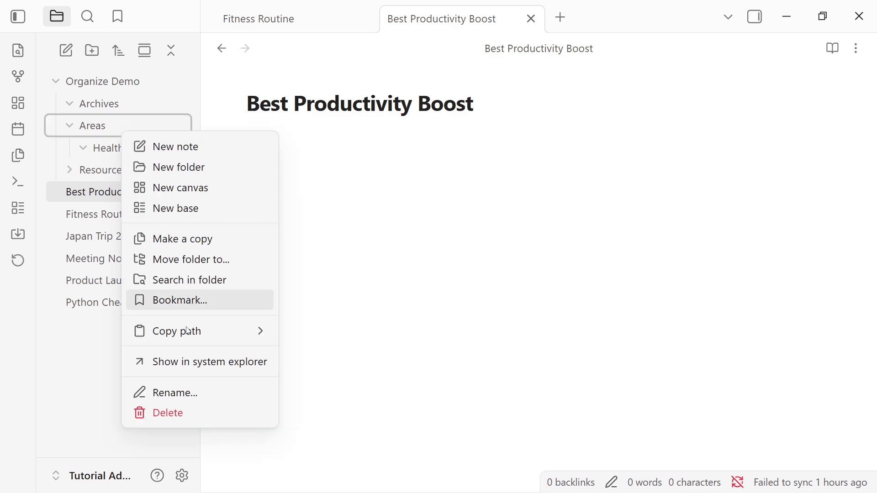
pyautogui.click(184, 407)
pyautogui.rightClick(130, 108)
pyautogui.click(173, 388)
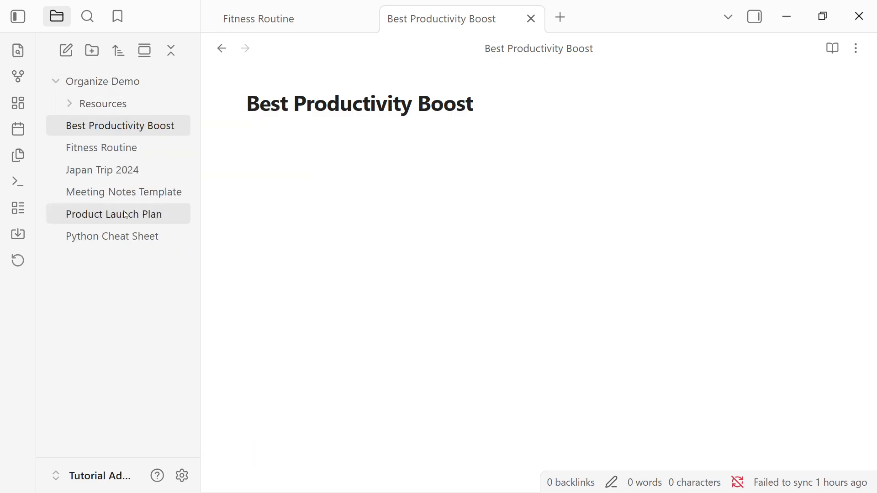
pyautogui.rightClick(128, 105)
pyautogui.click(195, 389)
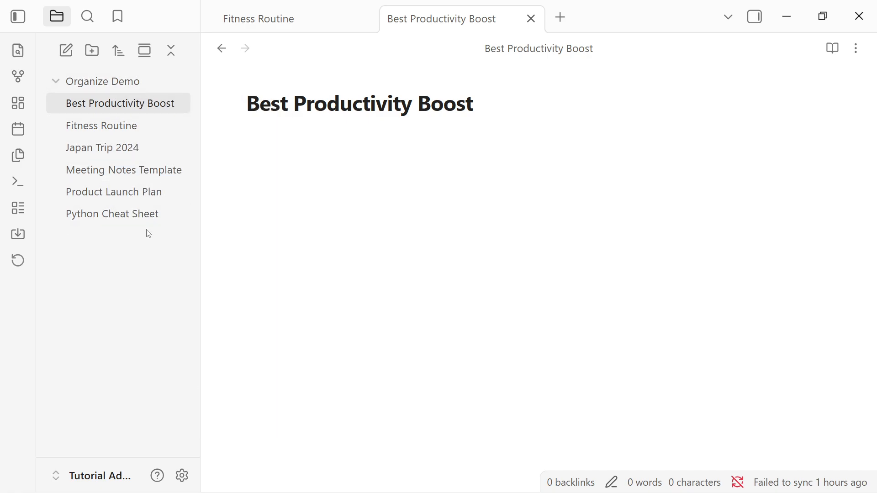
# Create a folder named Sample inside the Organize Demo folder.
pyautogui.click(97, 82)
pyautogui.rightClick(158, 82)
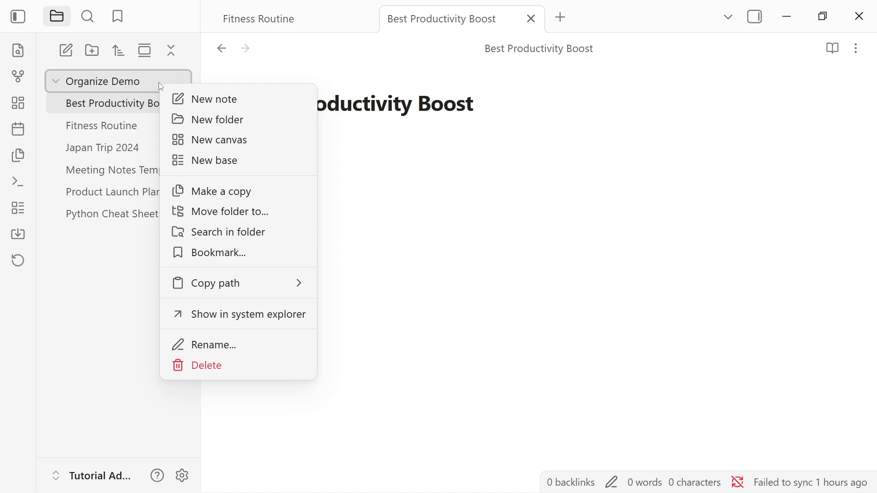
pyautogui.click(197, 124)
pyautogui.write('Sa')
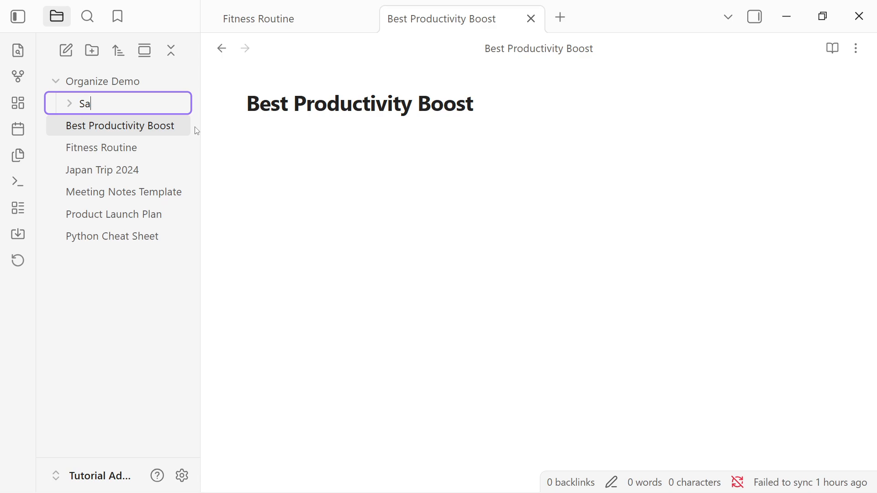
pyautogui.write('mple')
pyautogui.press('Return')
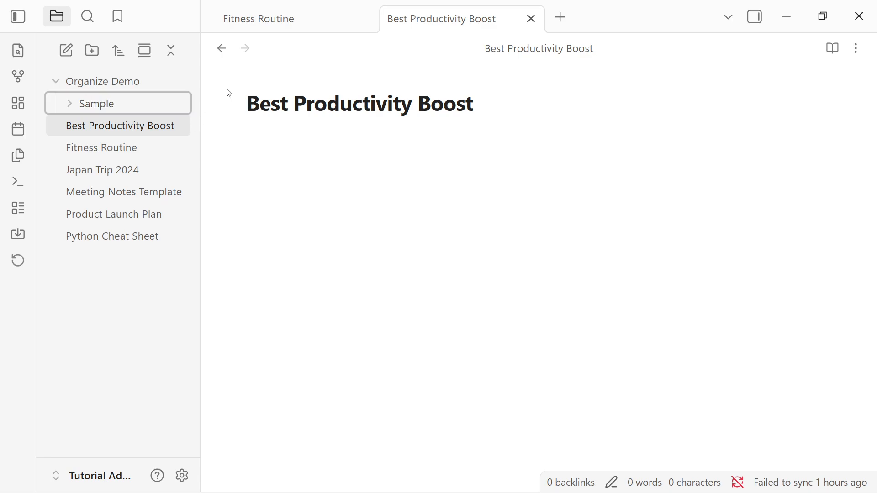
# Create a second folder named Sample 2 inside the Organize Demo folder.
pyautogui.rightClick(185, 85)
pyautogui.click(245, 122)
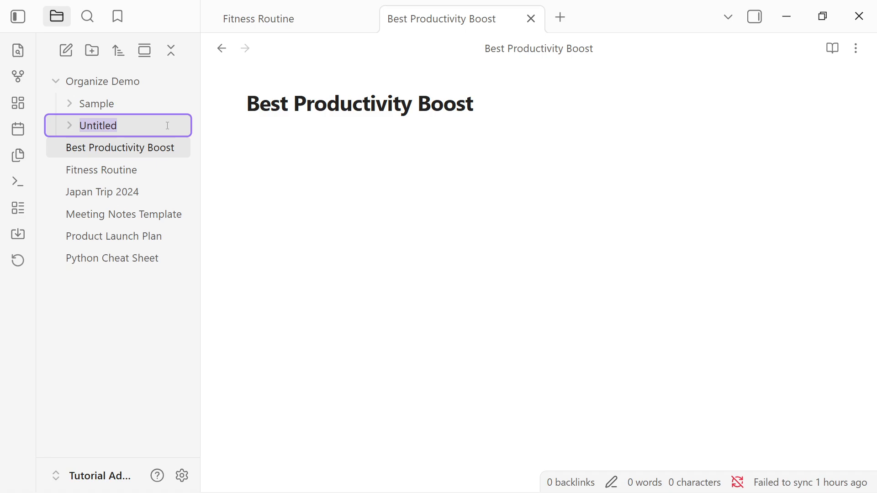
pyautogui.write('Sa')
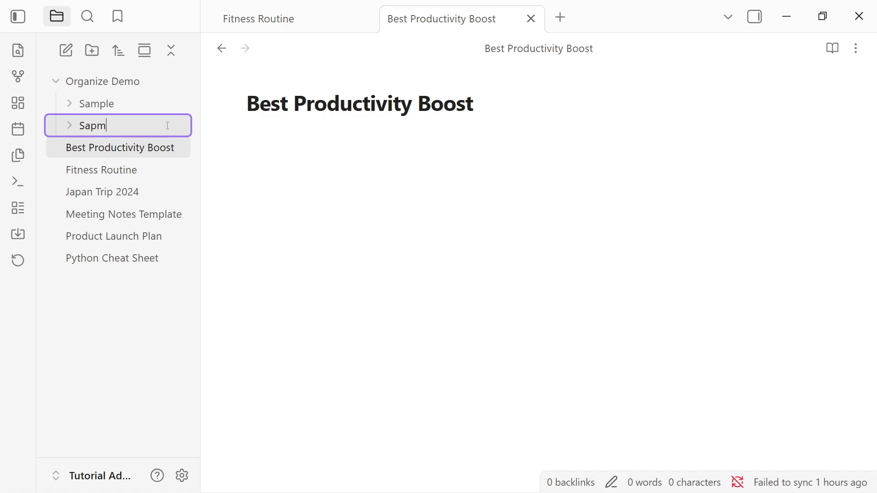
pyautogui.write('mple 2')
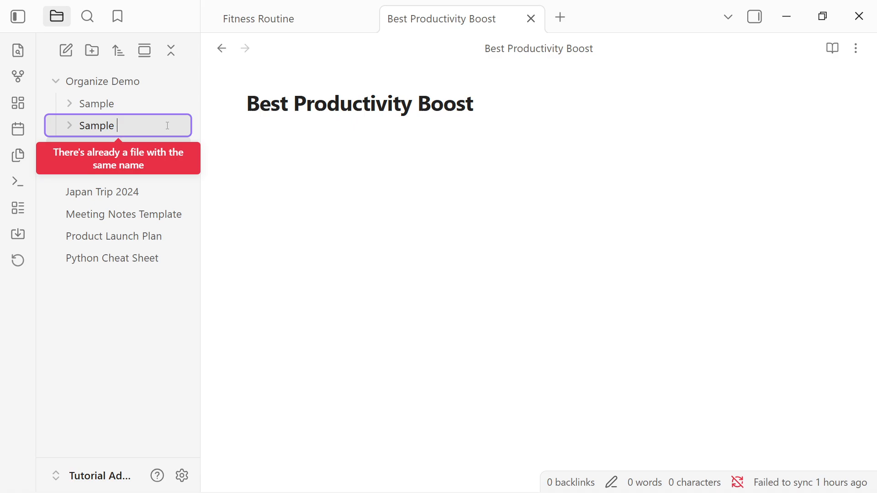
pyautogui.press('Return')
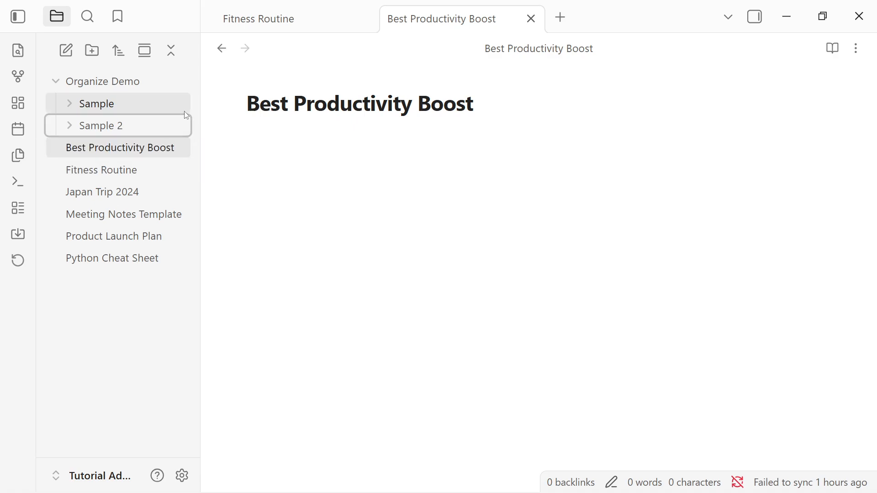
pyautogui.rightClick(179, 121)
pyautogui.click(207, 159)
pyautogui.write('Sa')
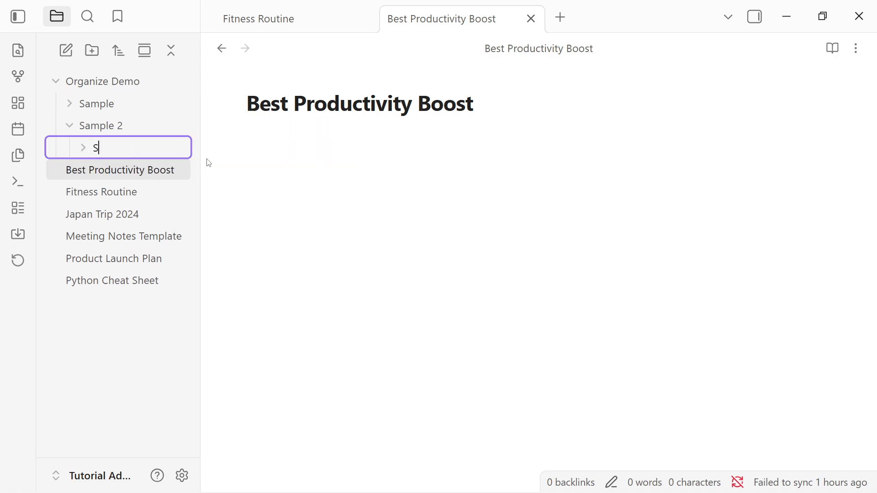
pyautogui.press('BackSpace')
pyautogui.press('BackSpace')
pyautogui.click(178, 166)
pyautogui.rightClick(173, 149)
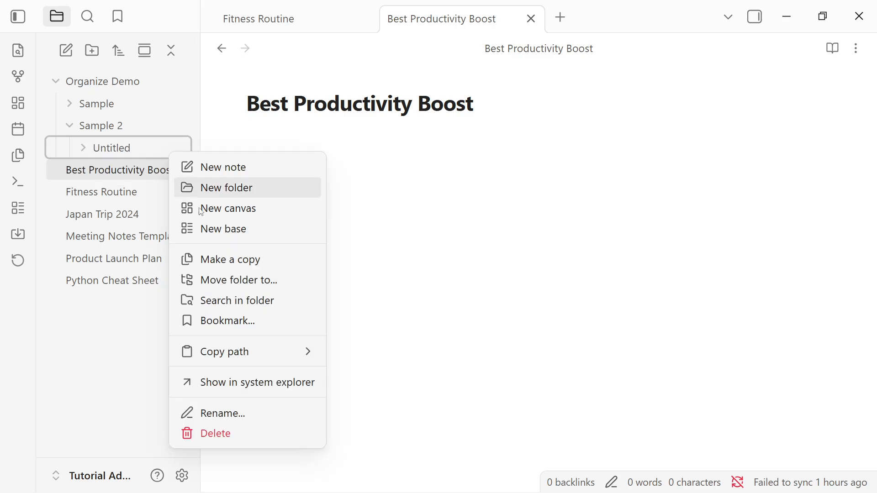
pyautogui.click(237, 431)
# Create a third folder named Sample 3 inside the Organize Demo folder.
pyautogui.rightClick(171, 89)
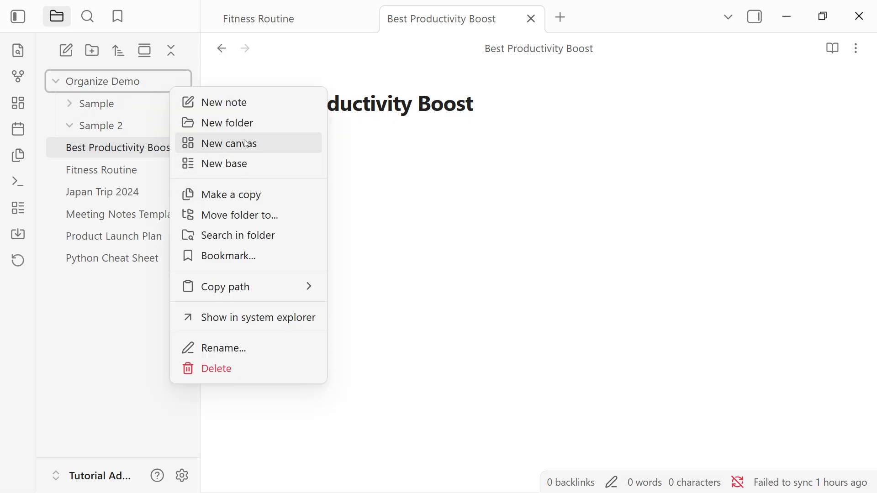
pyautogui.click(249, 125)
pyautogui.write('Sample 3')
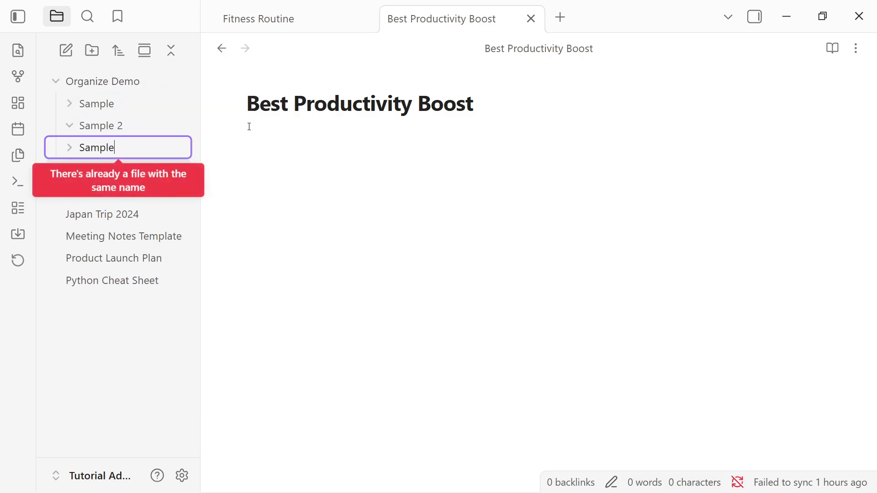
pyautogui.press('Return')
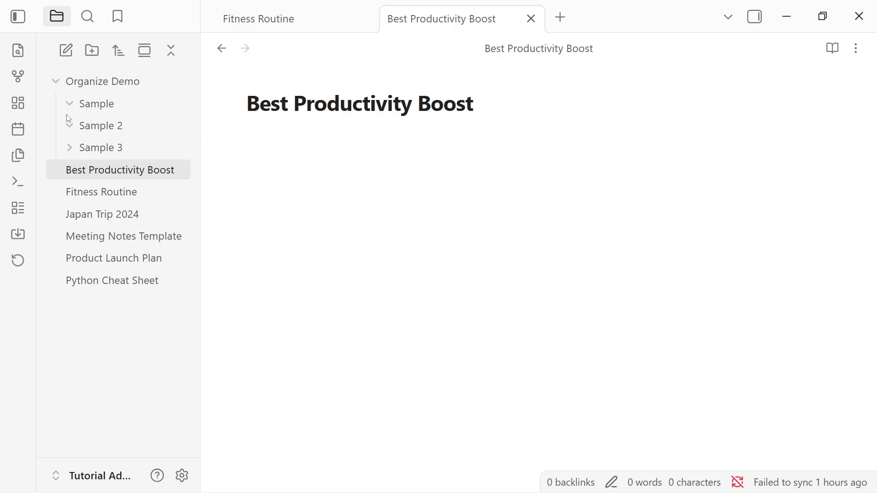
# Create two subfolders named 11 Health and 12 Finances inside the Sample folder.
pyautogui.rightClick(140, 105)
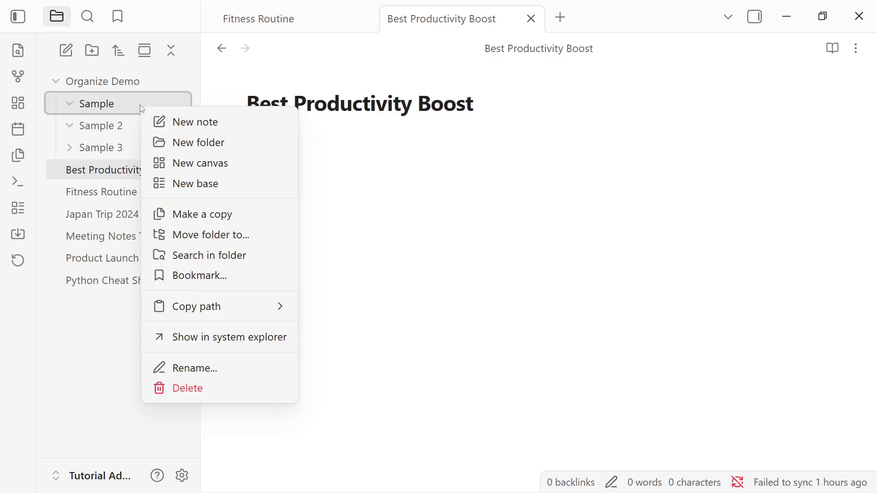
pyautogui.click(181, 144)
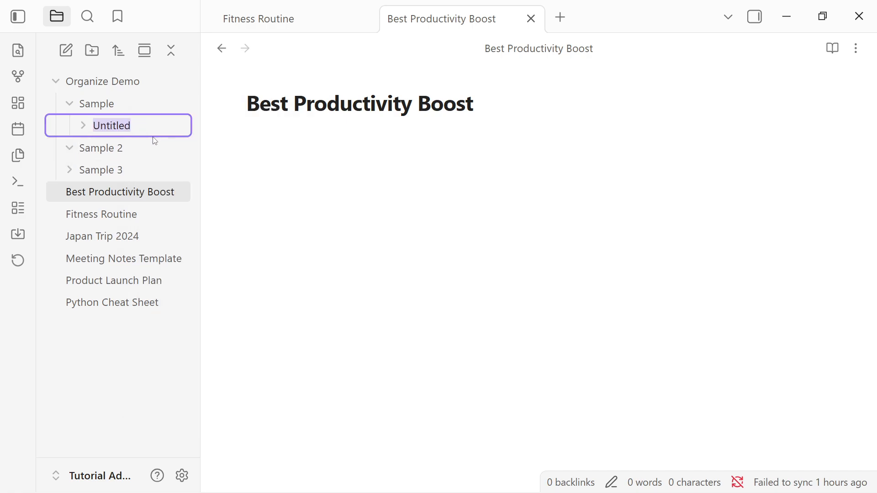
pyautogui.write('11 Health')
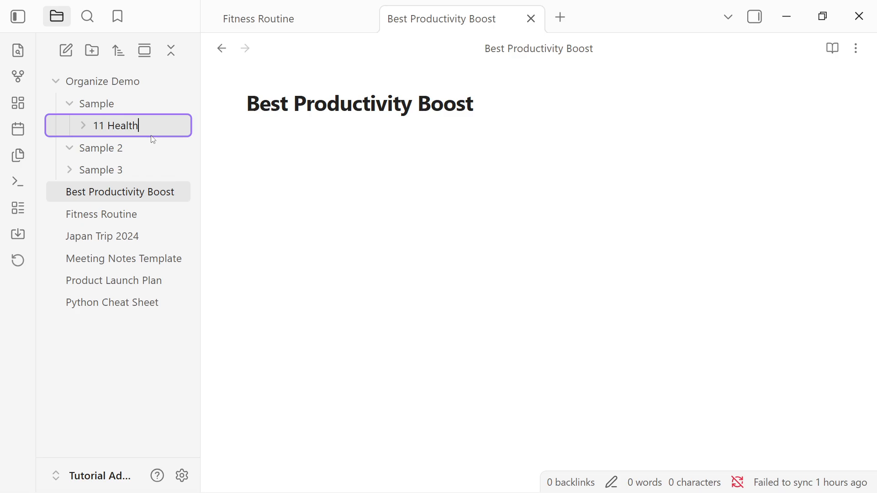
pyautogui.press('Return')
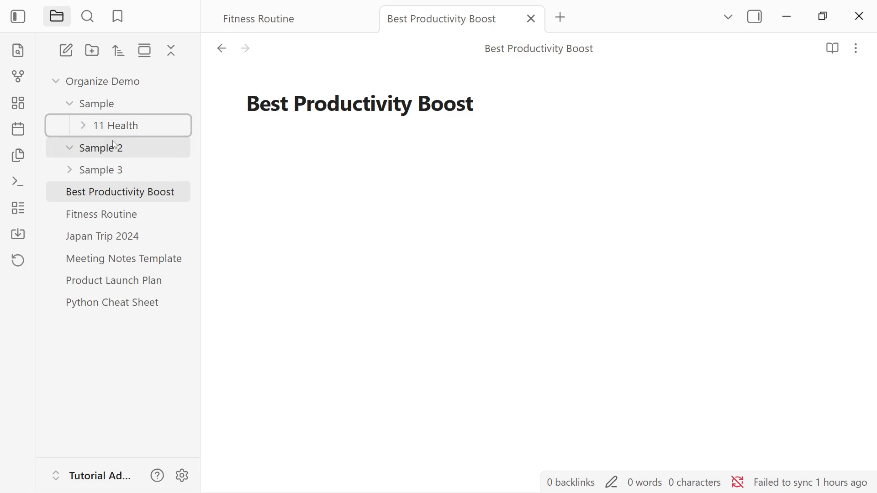
pyautogui.rightClick(151, 106)
pyautogui.click(196, 143)
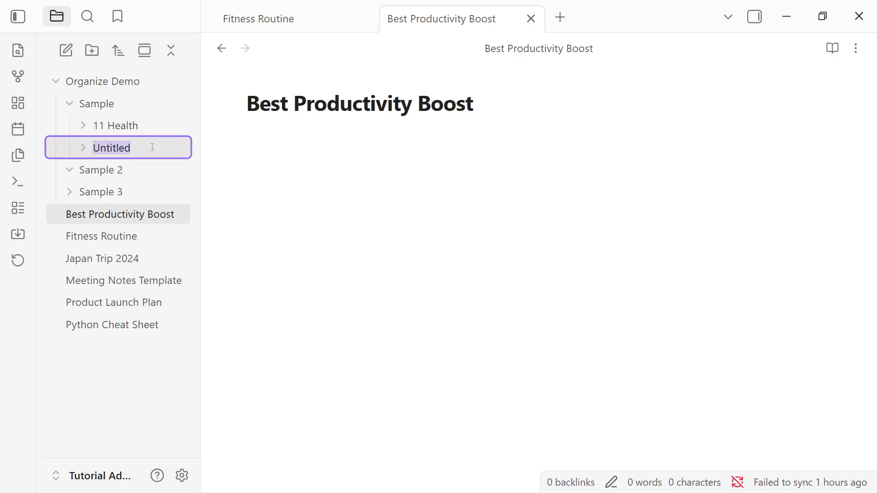
pyautogui.write('12 Finances')
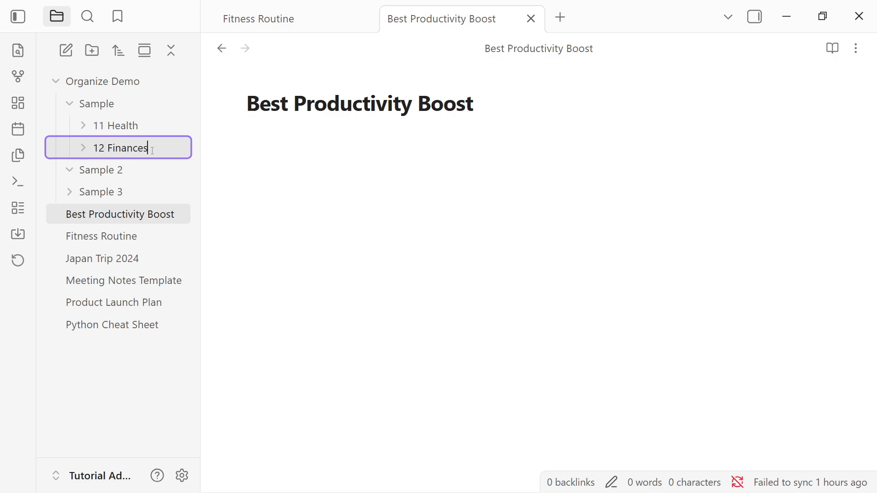
pyautogui.press('Return')
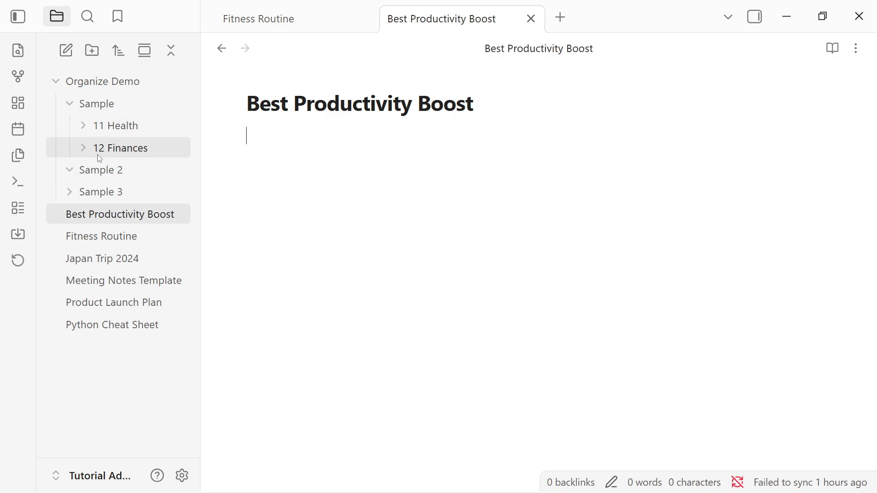
# Create a subfolder named 21 Projects inside the Sample 2 folder.
pyautogui.click(114, 176)
pyautogui.rightClick(130, 174)
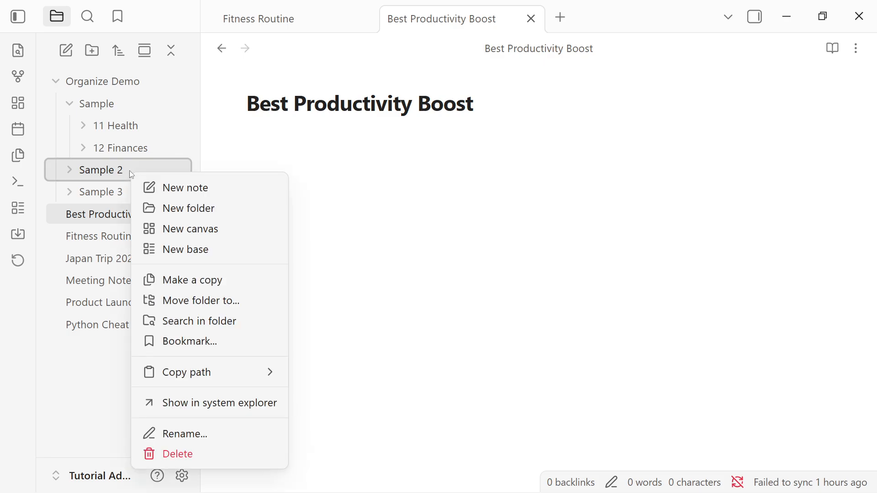
pyautogui.click(105, 172)
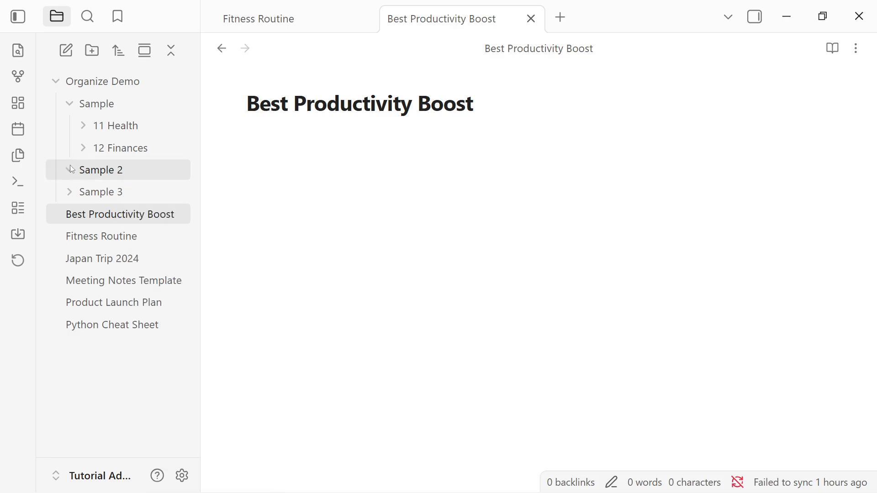
pyautogui.rightClick(141, 177)
pyautogui.click(178, 208)
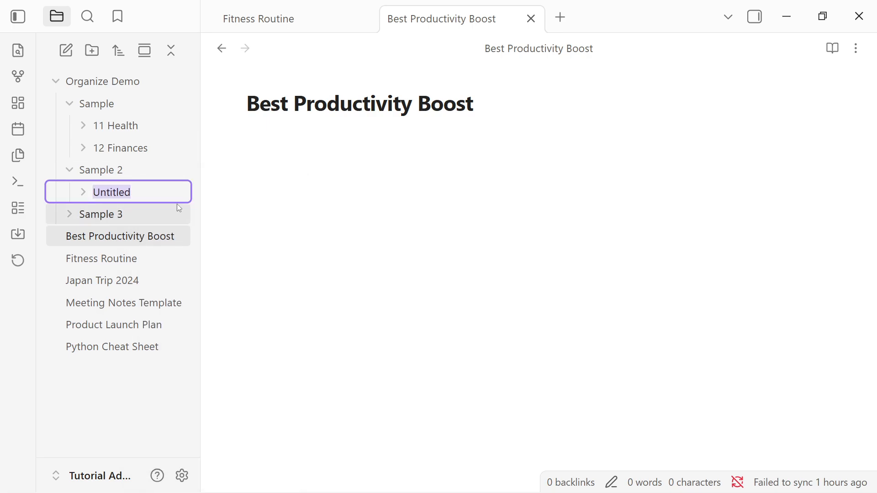
pyautogui.write('21')
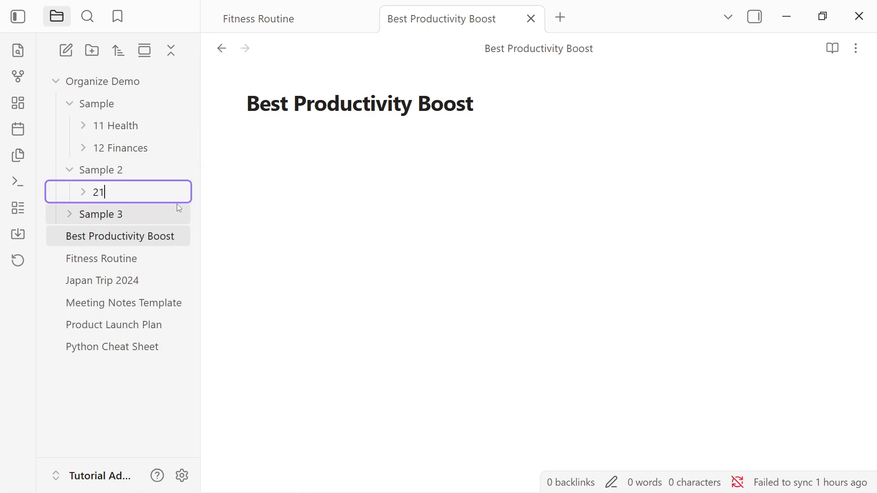
pyautogui.write(' Pro')
pyautogui.write('jects')
pyautogui.click(257, 219)
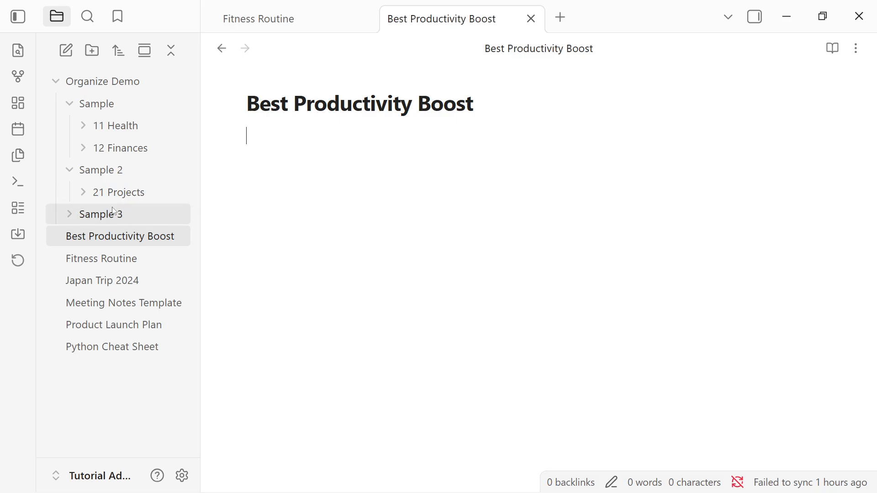
# Create a subfolder named 31 Books inside the Sample 3 folder.
pyautogui.click(114, 215)
pyautogui.rightClick(149, 215)
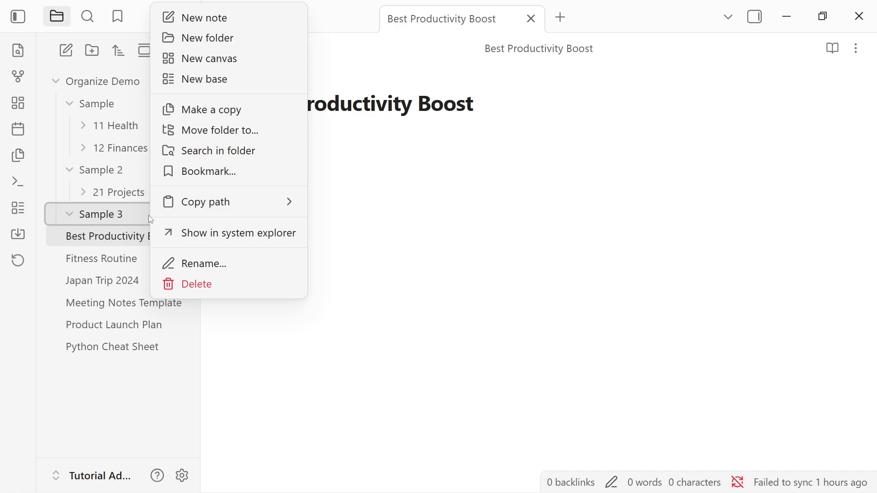
pyautogui.click(228, 41)
pyautogui.click(137, 238)
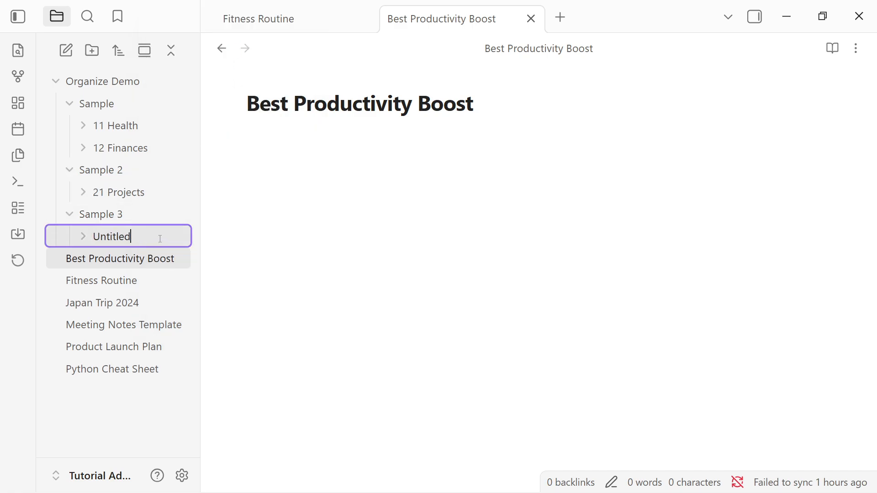
pyautogui.doubleClick(132, 239)
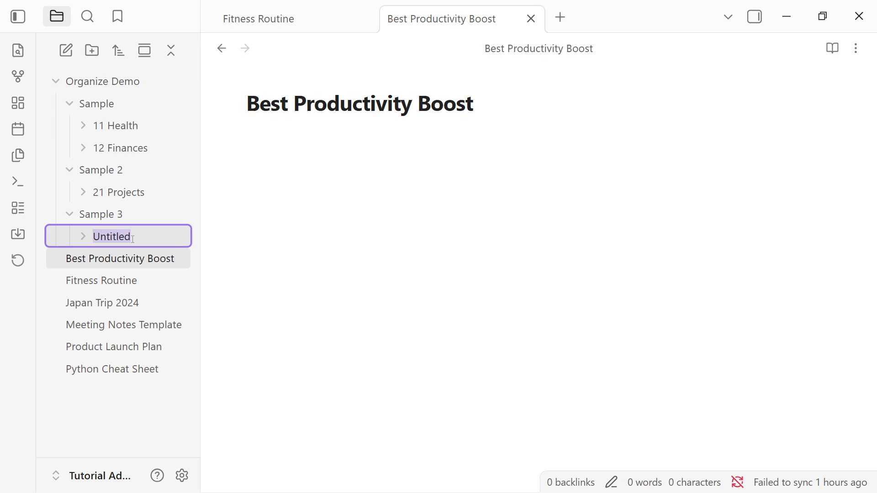
pyautogui.write('31 Books')
pyautogui.press('Return')
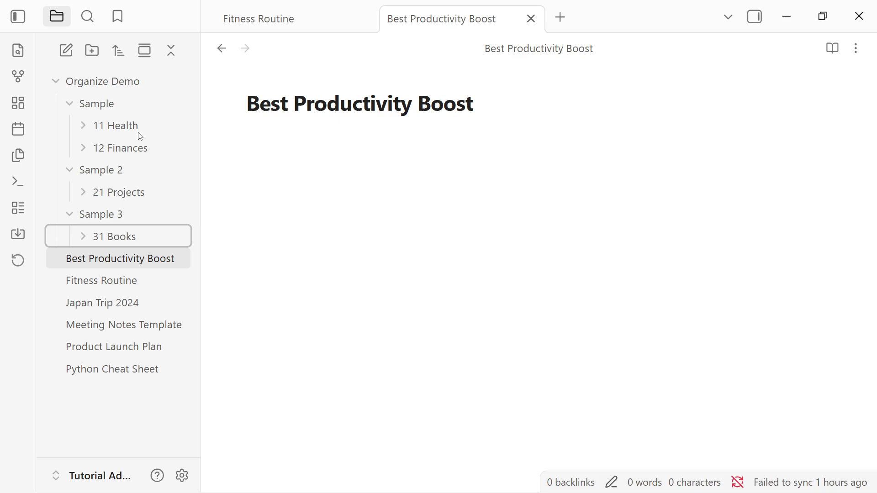
# Create a subfolder named 11.1 Fitness Routine inside the 11 Health folder.
pyautogui.click(109, 127)
pyautogui.rightClick(155, 130)
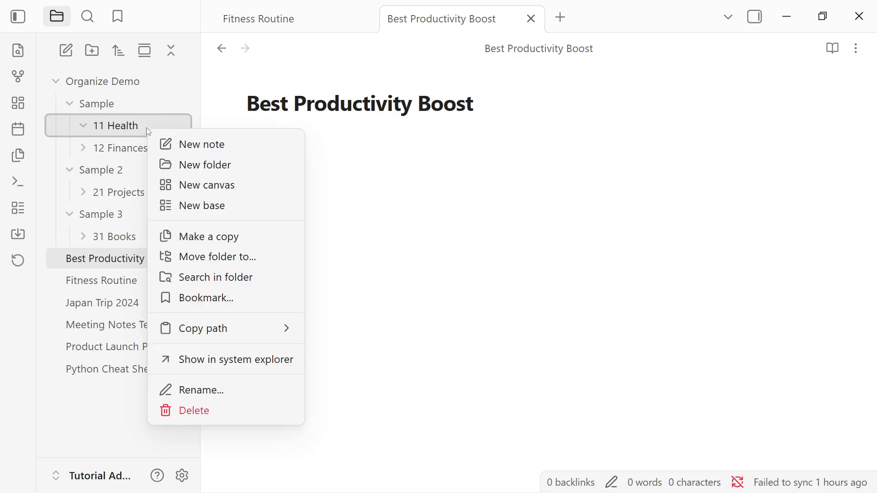
pyautogui.click(156, 163)
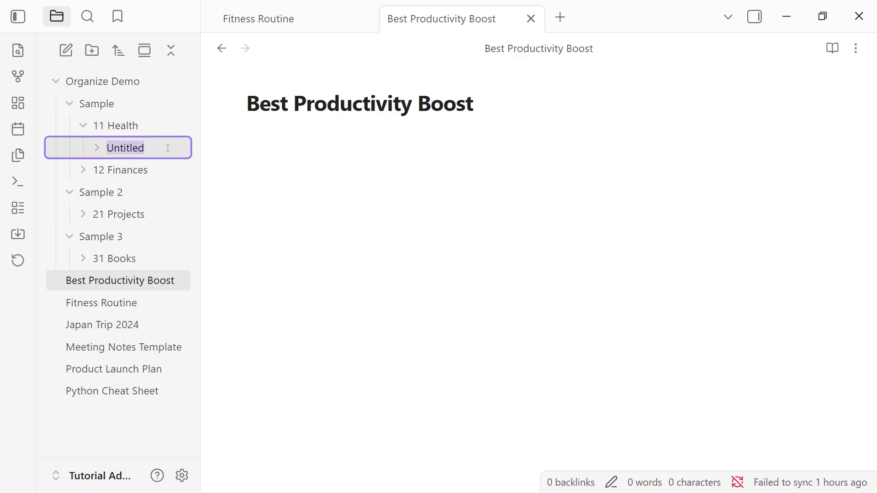
pyautogui.write('11.01 F')
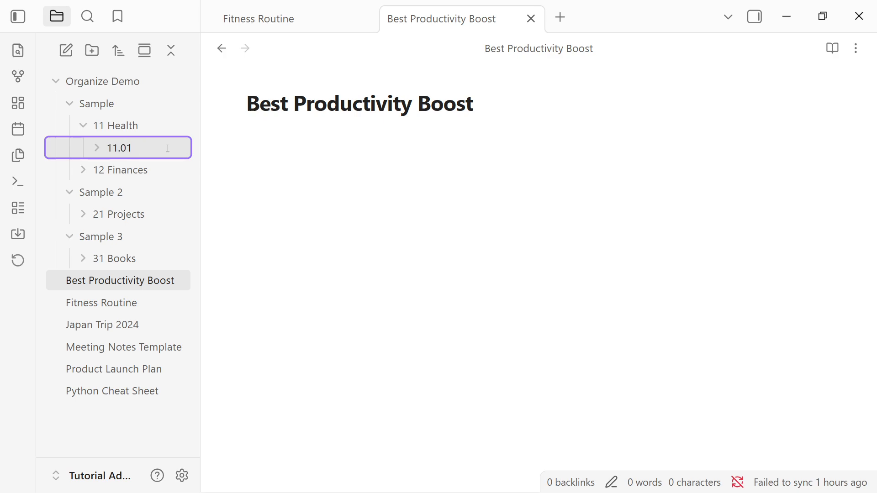
pyautogui.press('BackSpace')
pyautogui.press('BackSpace')
pyautogui.write('1 Fitn')
pyautogui.write('ess Rout')
pyautogui.write('ine')
pyautogui.press('Return')
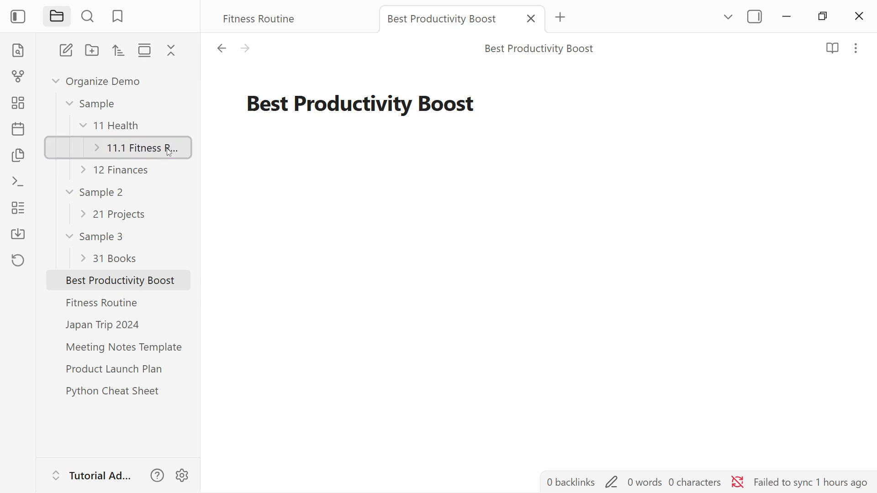
# Create a second subfolder named 11.02 Meal Plans inside the 11 Health folder.
pyautogui.rightClick(166, 128)
pyautogui.click(207, 164)
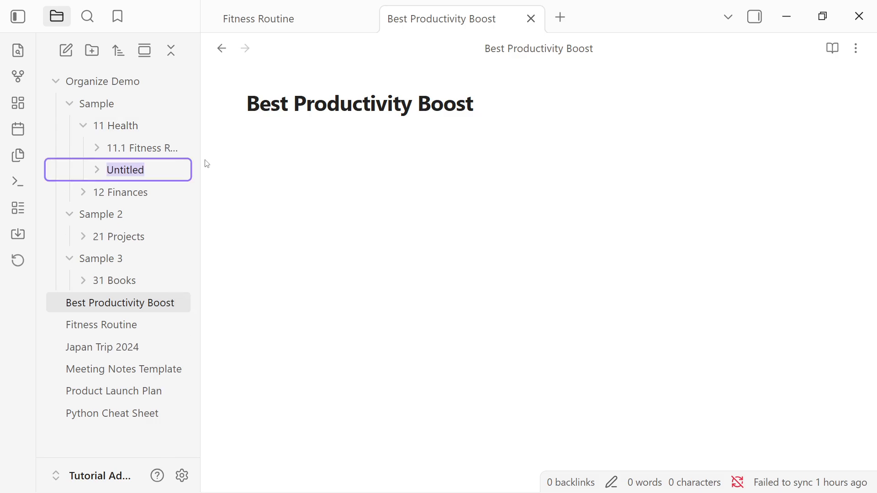
pyautogui.write('11.02 M')
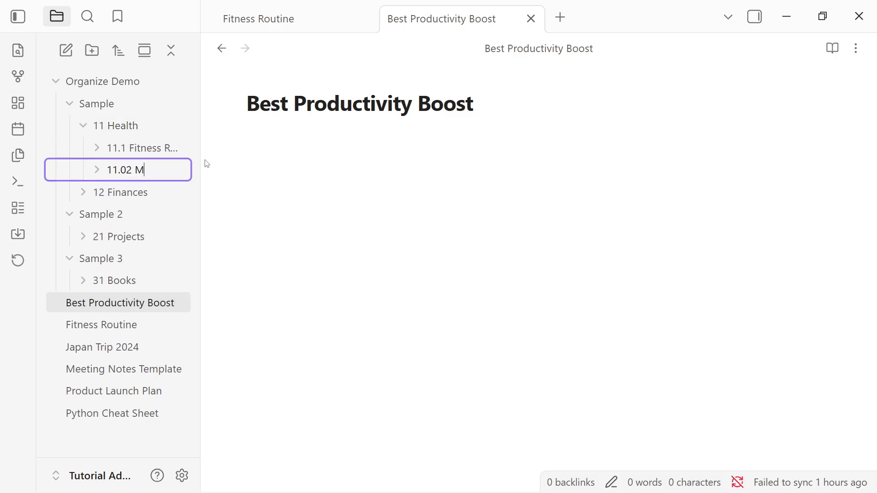
pyautogui.write('eal Plans')
pyautogui.press('Return')
# Rename the fitness subfolder in 11 Health as 11.01 Fitness Routine.
pyautogui.rightClick(126, 154)
pyautogui.click(192, 413)
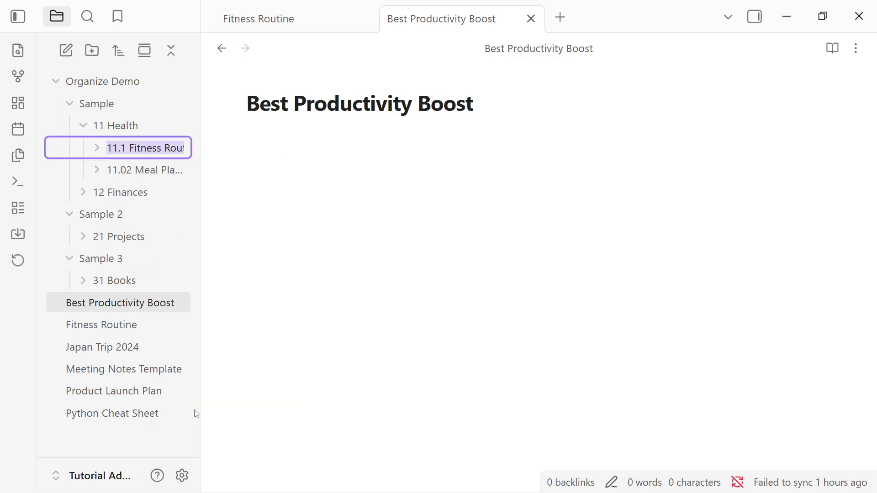
pyautogui.click(122, 149)
pyautogui.write('0')
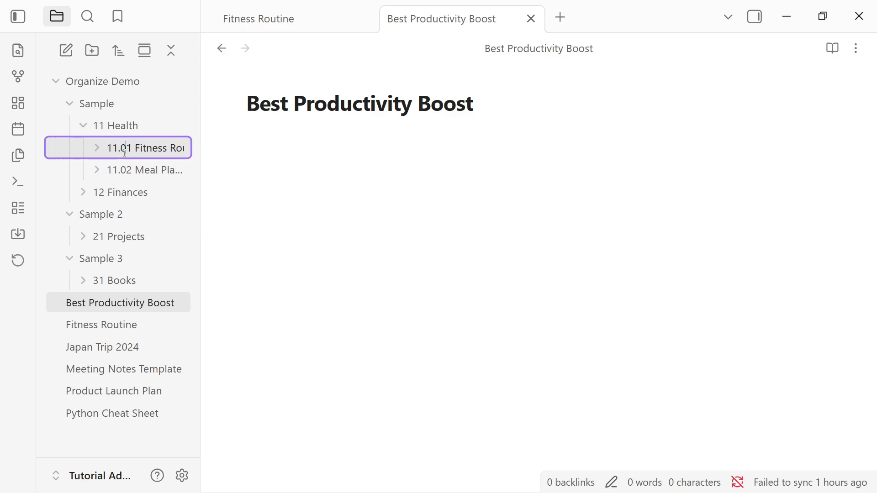
pyautogui.press('Return')
pyautogui.click(319, 243)
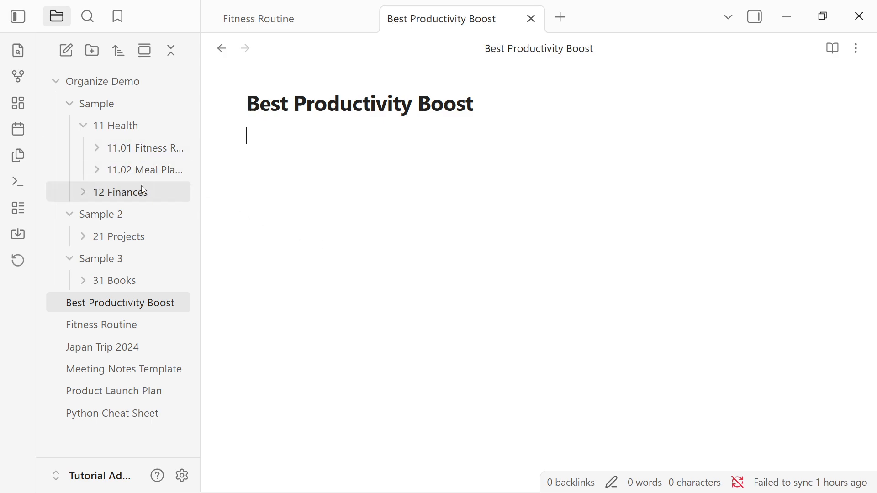
# Move the Fitness Routine note into the 11.01 Fitness Routine folder and the Product Launch Plan note into 21 Projects.
pyautogui.click(142, 325)
pyautogui.moveTo(143, 324); pyautogui.dragTo(153, 153)
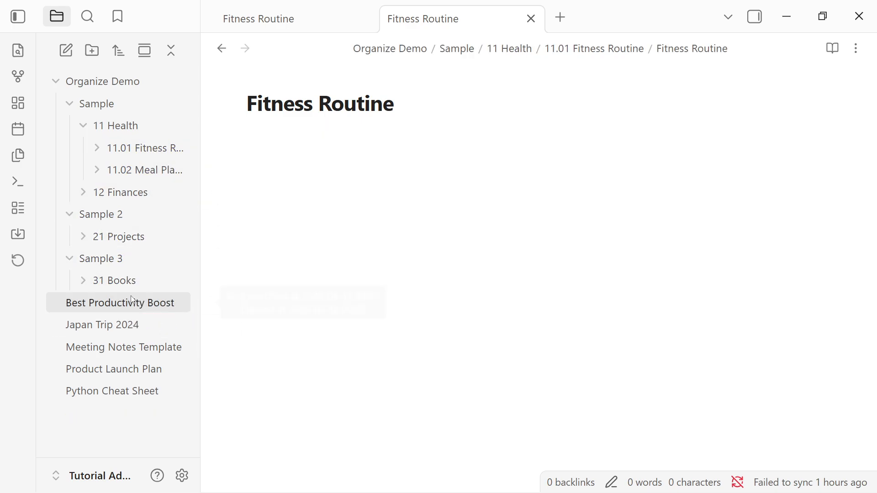
pyautogui.click(144, 374)
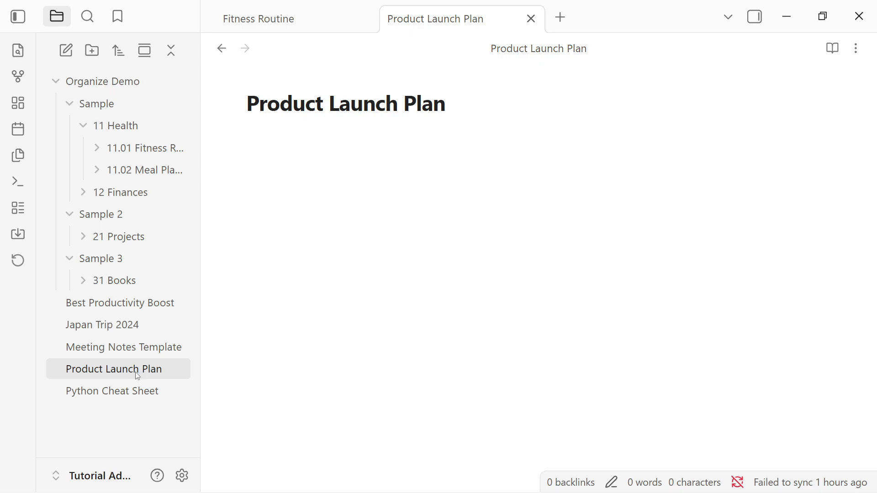
pyautogui.moveTo(137, 375); pyautogui.dragTo(140, 237)
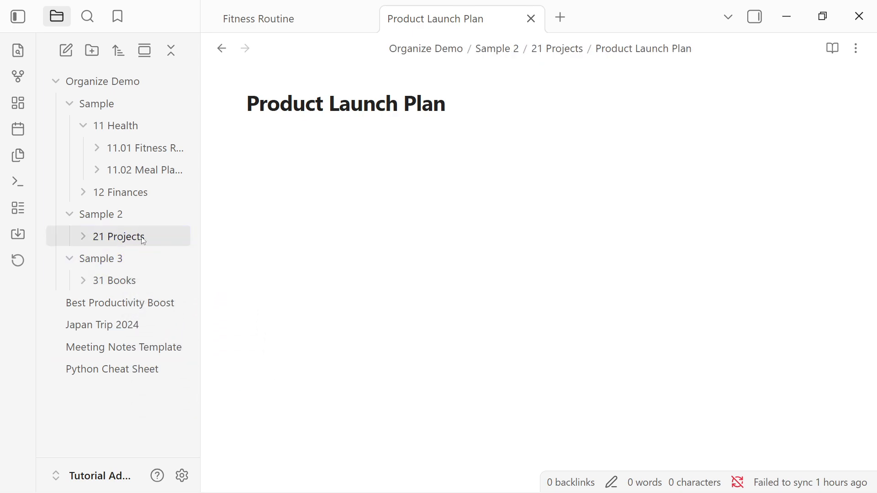
# Move the Best Productivity Boost note into 31 Books, and expand the 21 Projects and 31 Books folders.
pyautogui.click(134, 309)
pyautogui.moveTo(132, 306); pyautogui.dragTo(118, 292)
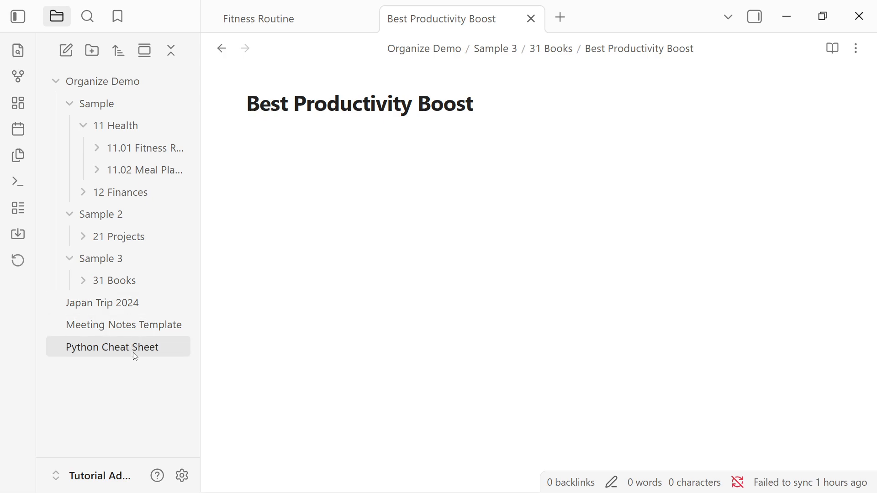
pyautogui.click(267, 355)
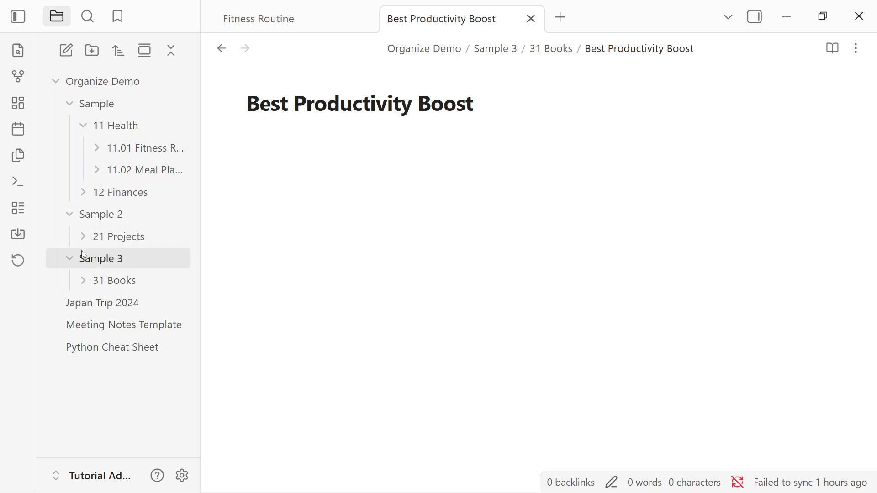
pyautogui.click(83, 236)
pyautogui.click(83, 303)
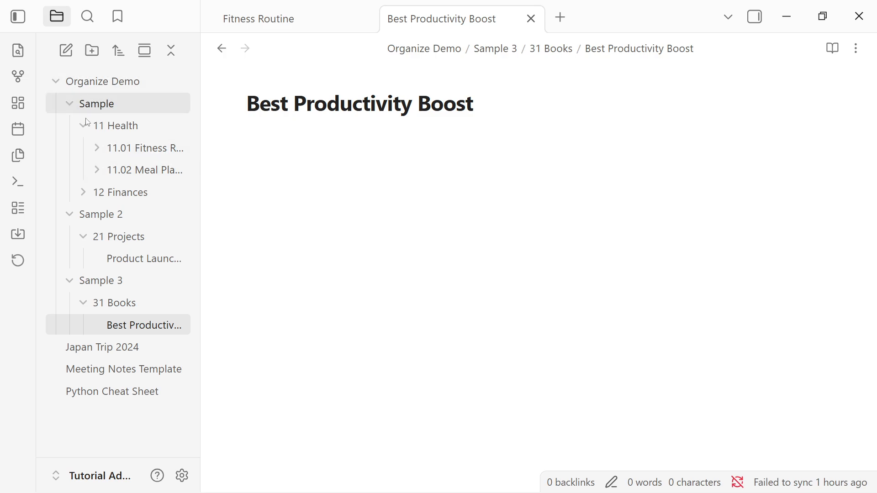